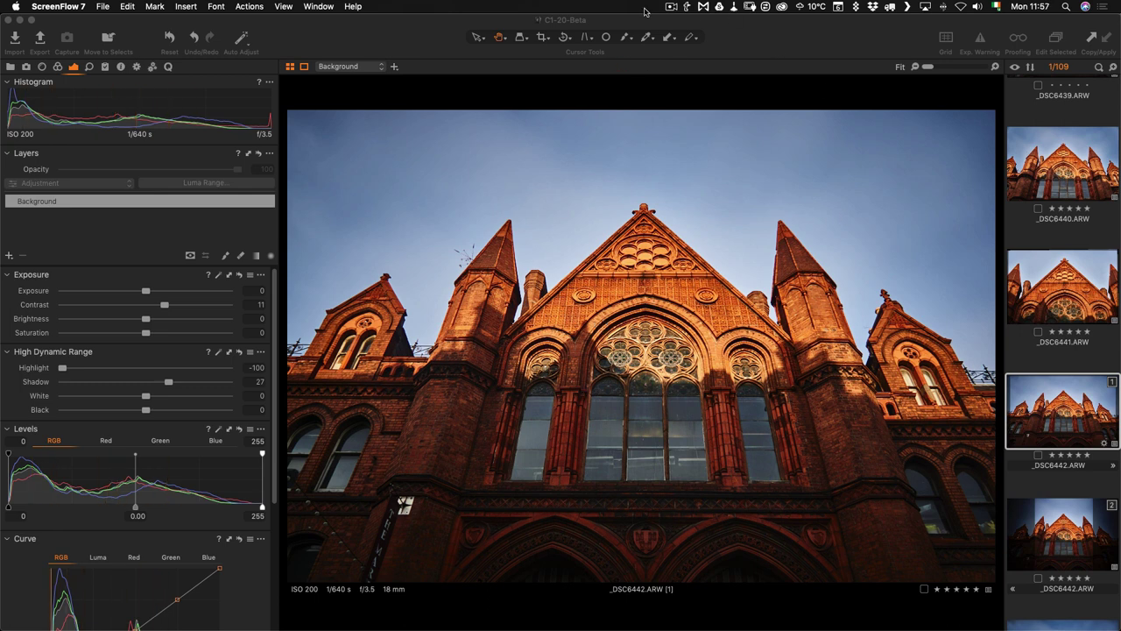
Step: Drag Annotations and Workspaces into the main toolbar through Customize Toolbar, then finish
right_click(407, 40)
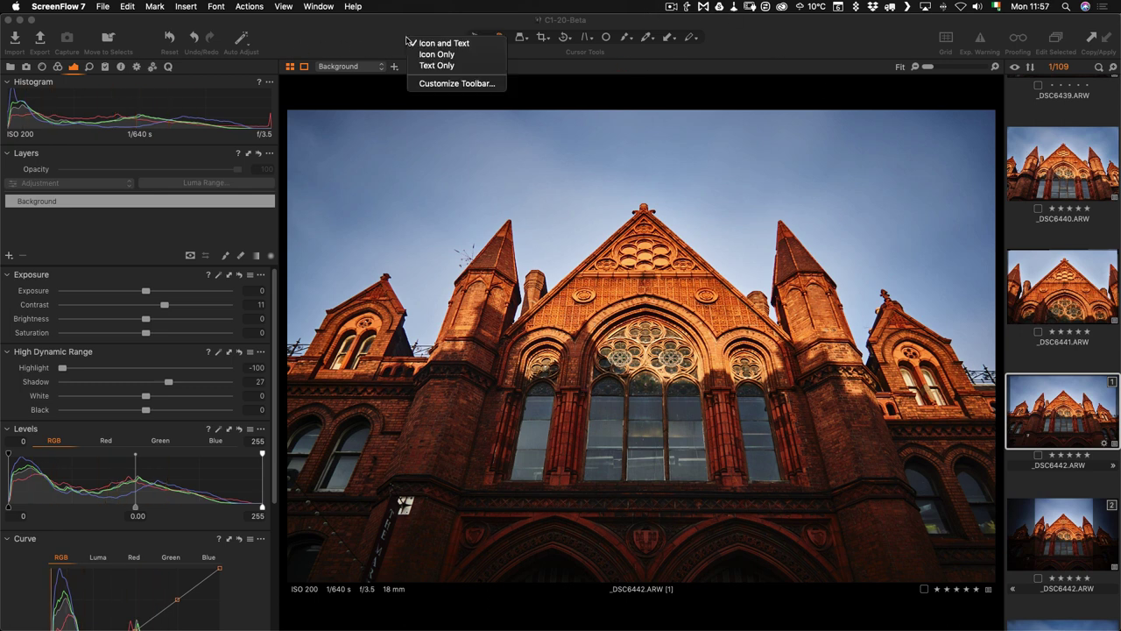
left_click(457, 83)
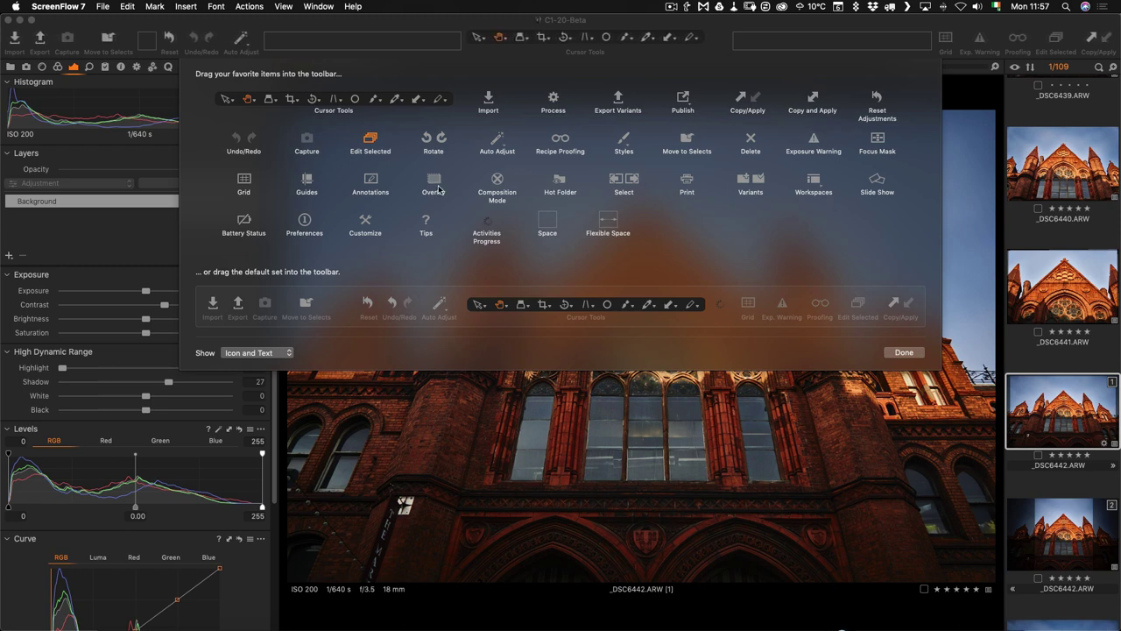
left_click(375, 179)
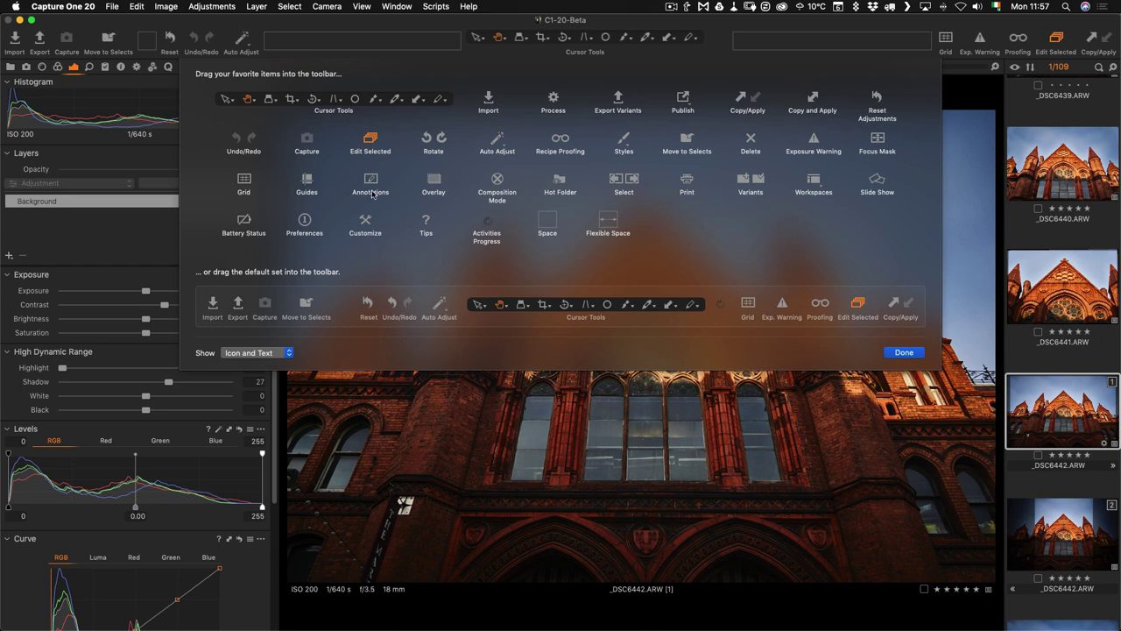
left_click_drag(366, 180, 284, 42)
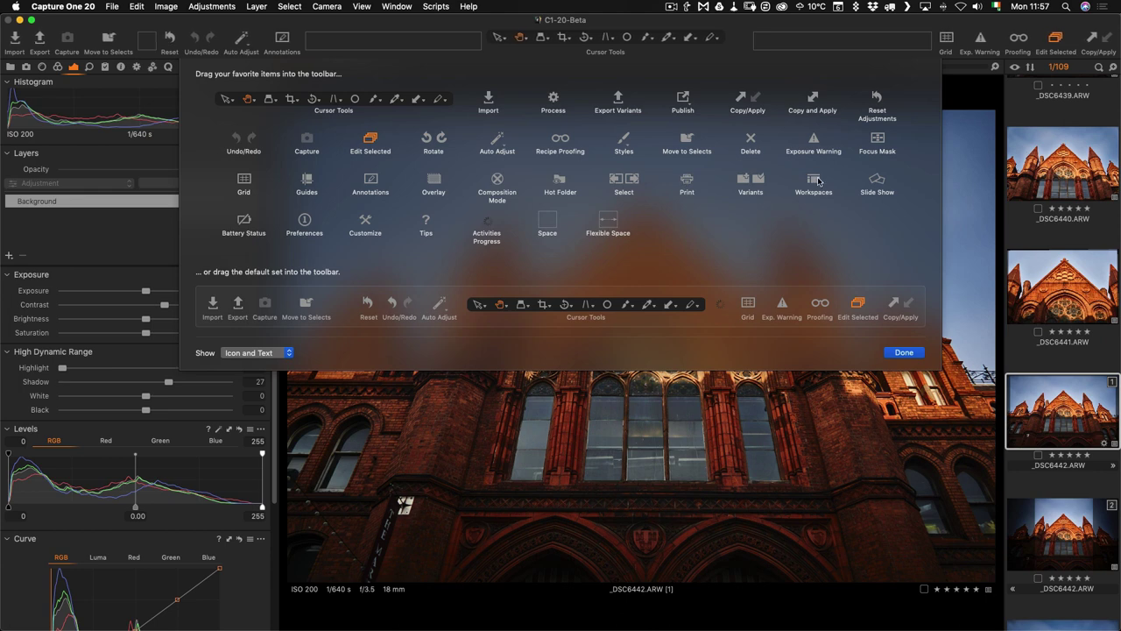
left_click_drag(817, 181, 941, 35)
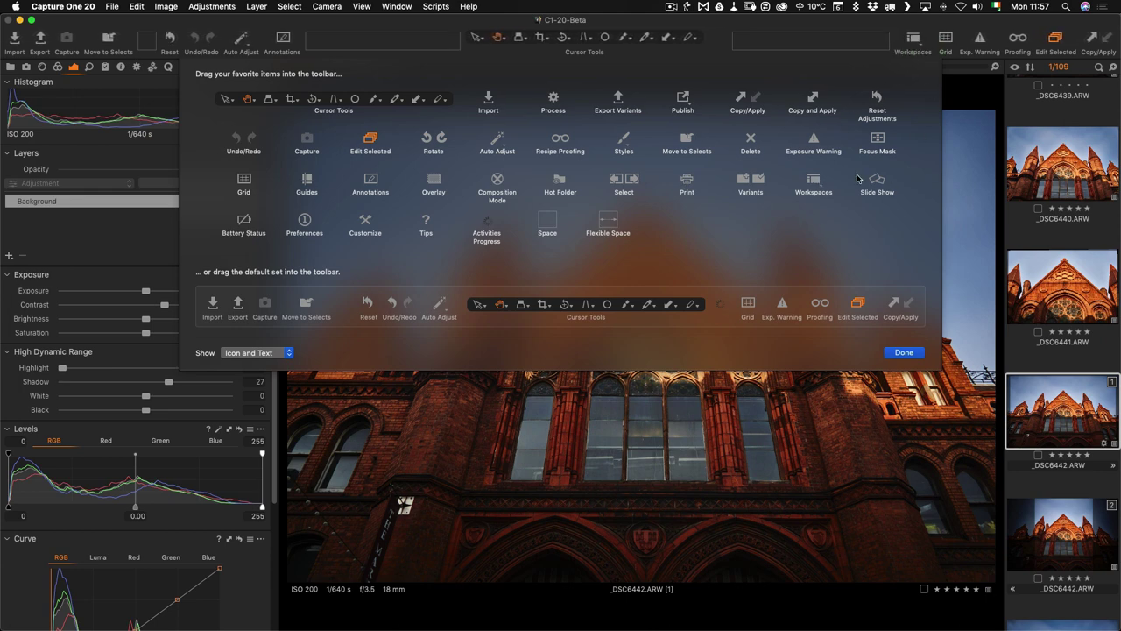
left_click(905, 353)
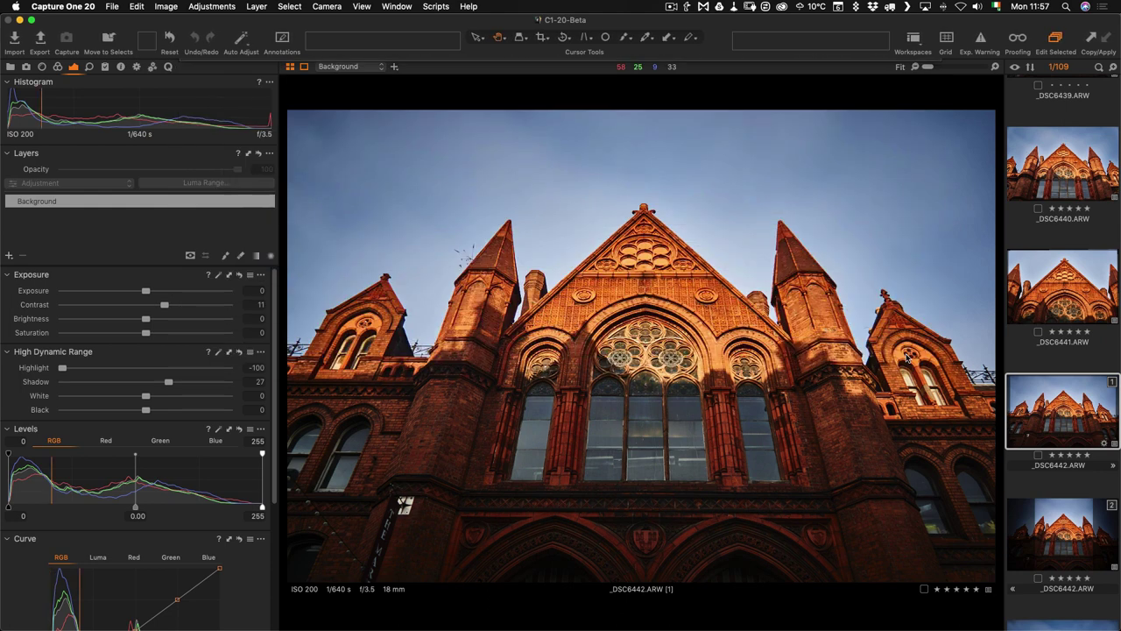
left_click(916, 40)
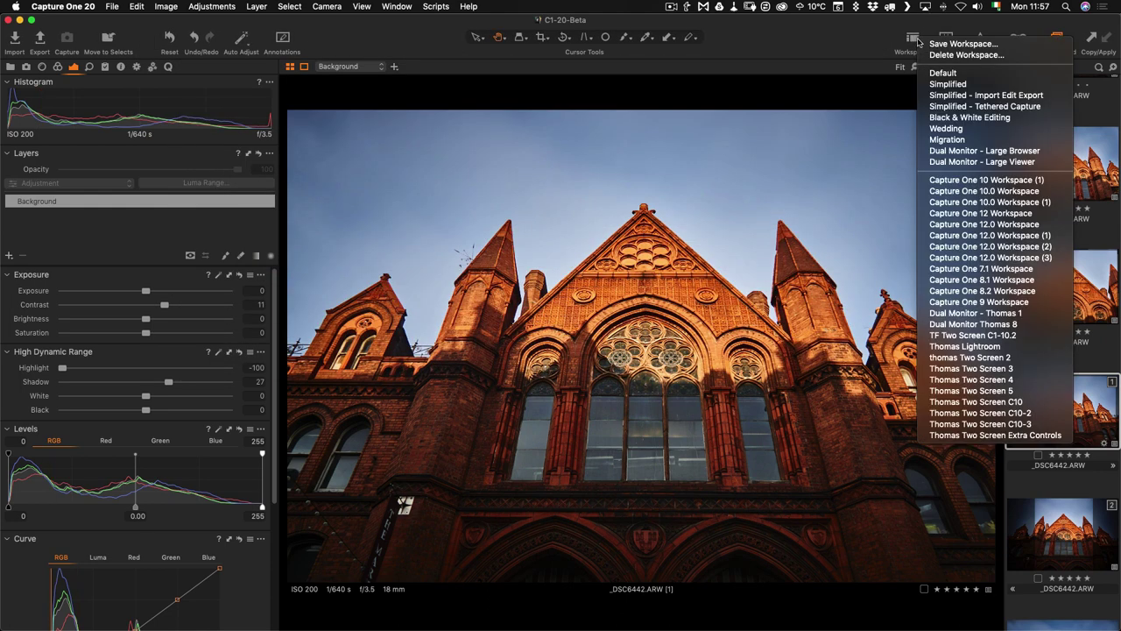
left_click(844, 44)
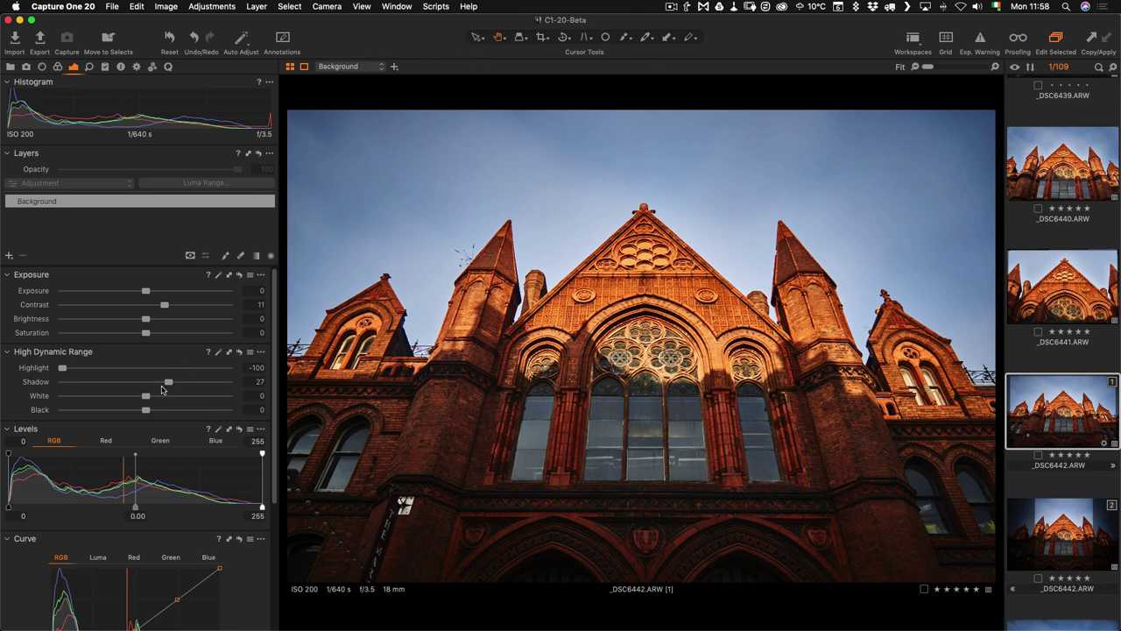
scroll(162, 389, "down", 5)
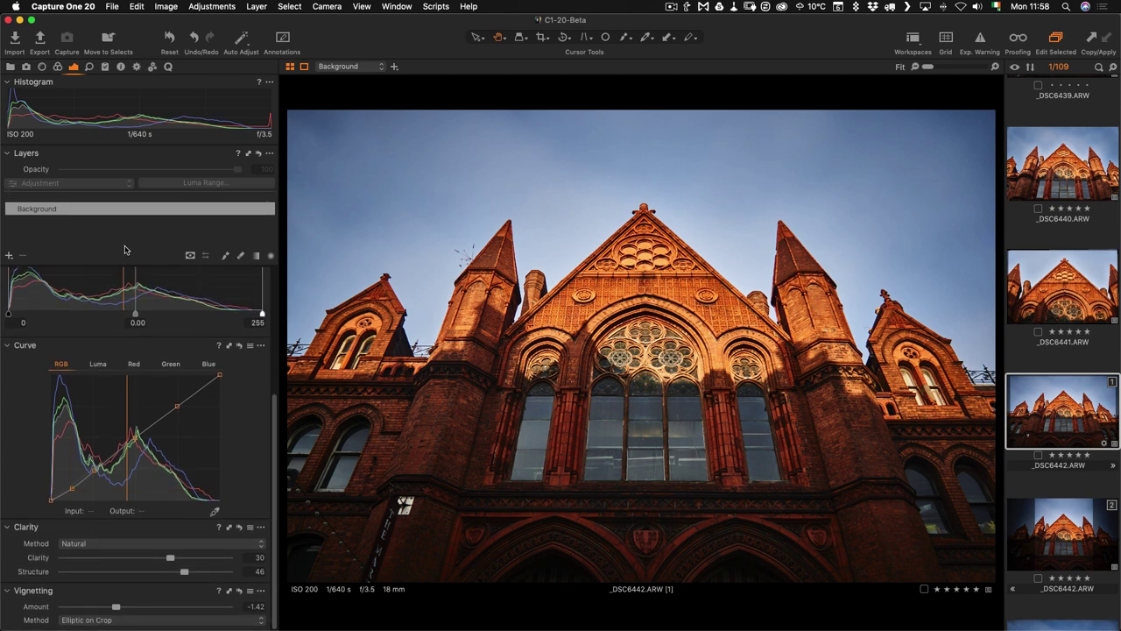
scroll(134, 316, "up", 5)
scroll(134, 317, "down", 1)
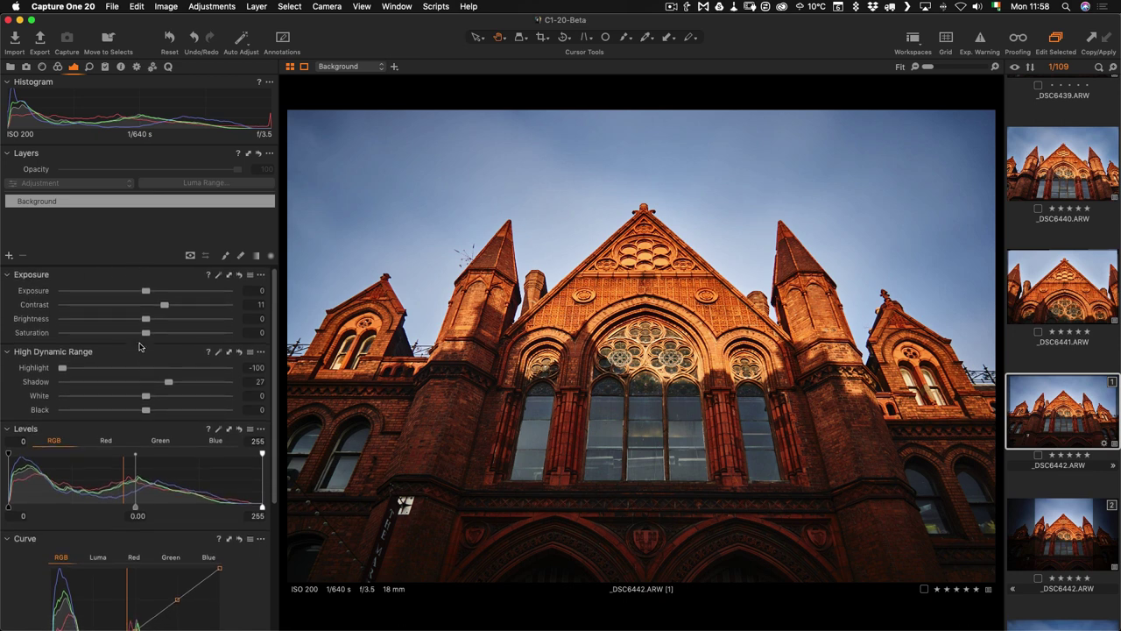
left_click_drag(142, 351, 150, 294)
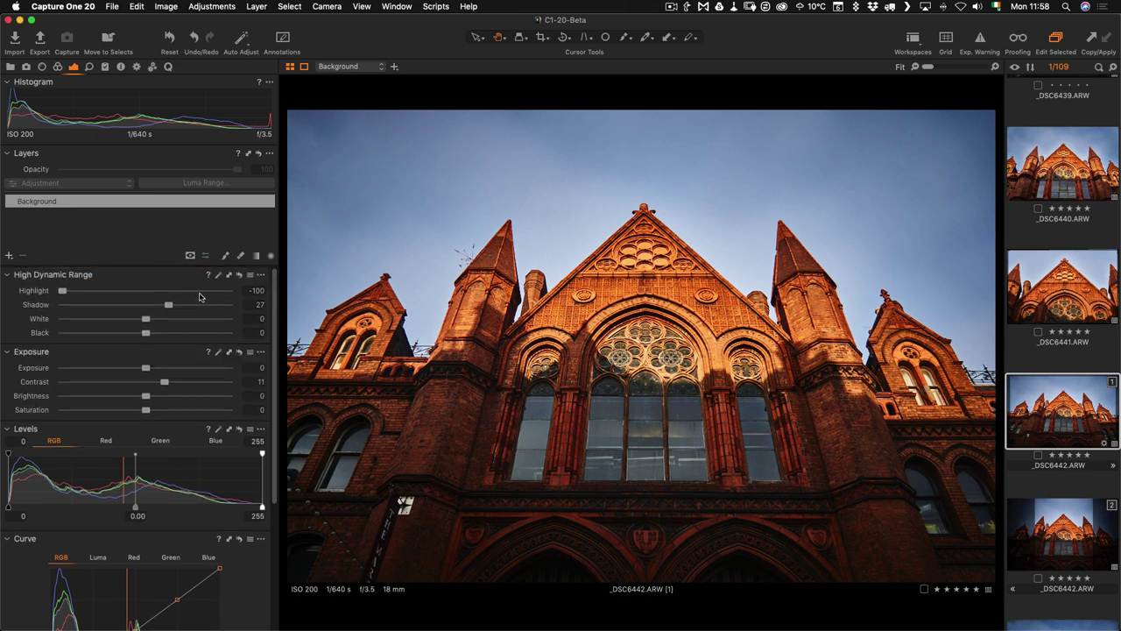
left_click_drag(121, 352, 130, 297)
scroll(158, 281, "down", 5)
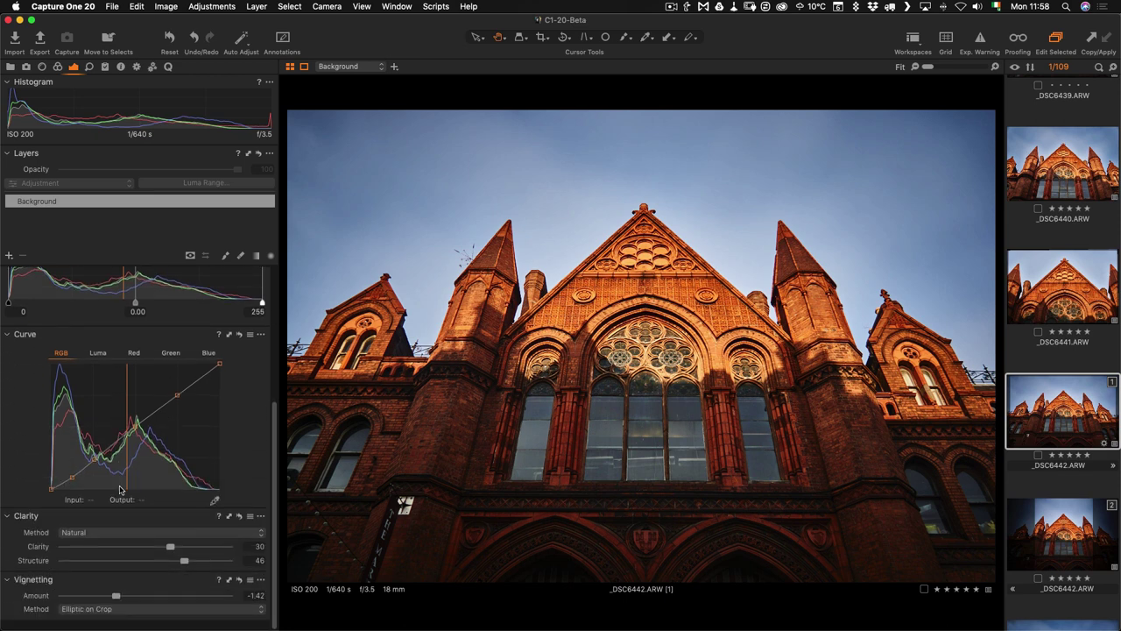
scroll(131, 282, "up", 5)
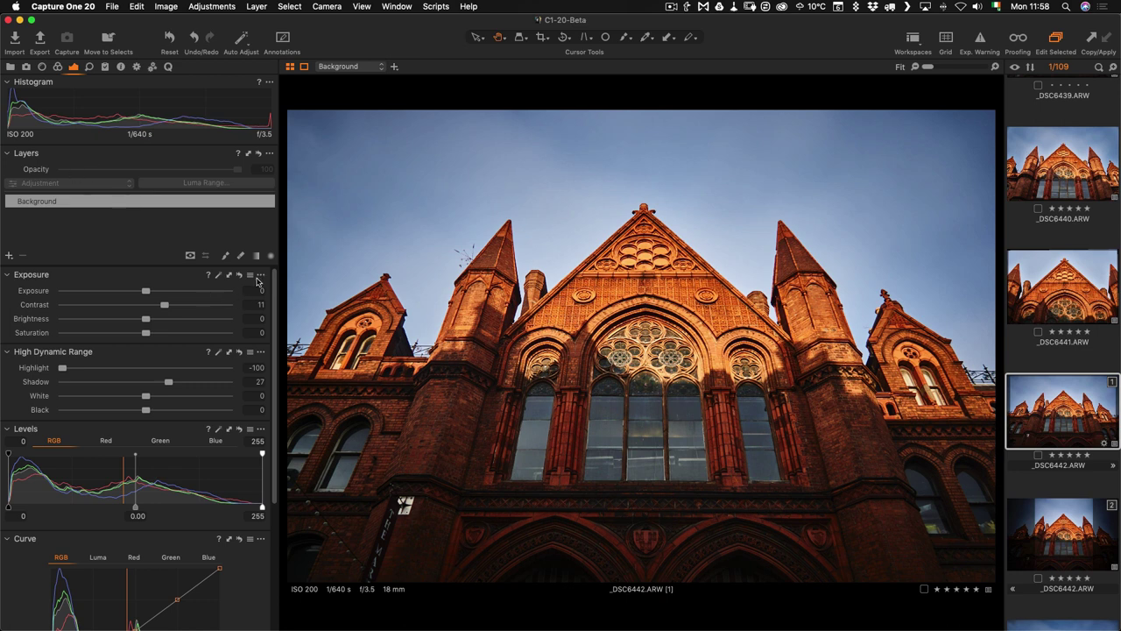
Step: Move the Exposure tool to the pinned area and confirm it stays on top
scroll(127, 376, "down", 5)
scroll(127, 376, "up", 5)
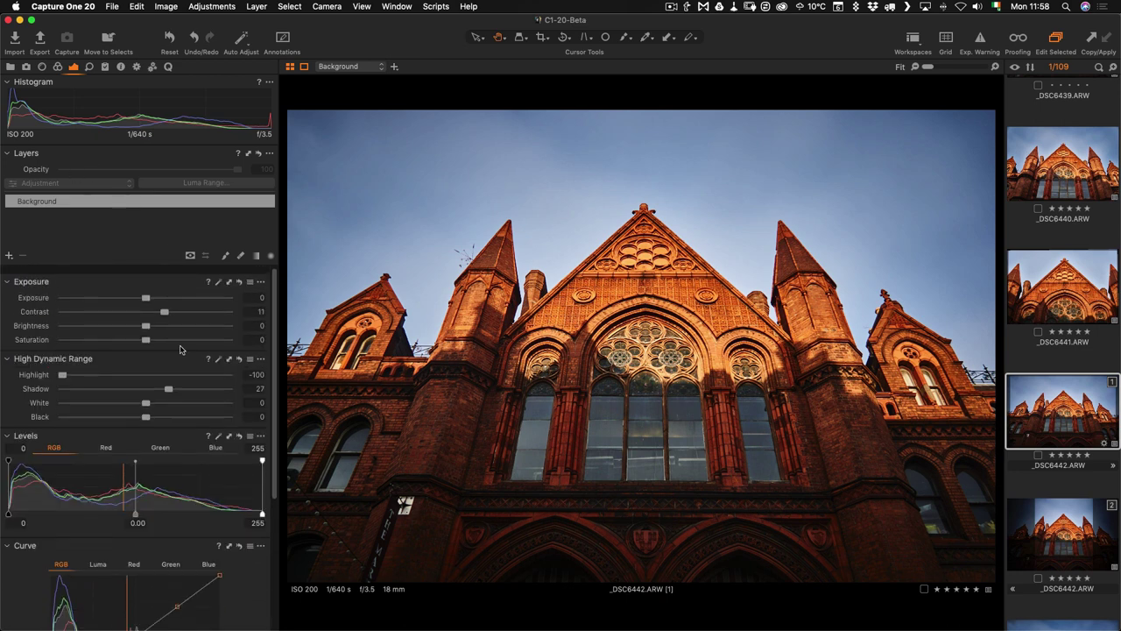
left_click(261, 275)
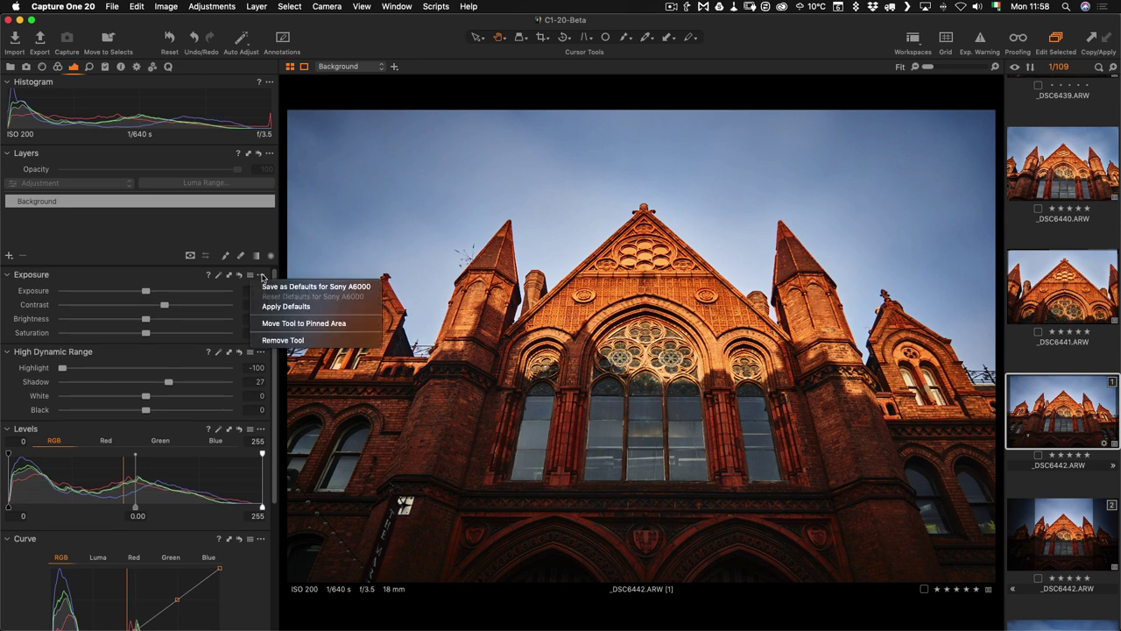
left_click(305, 323)
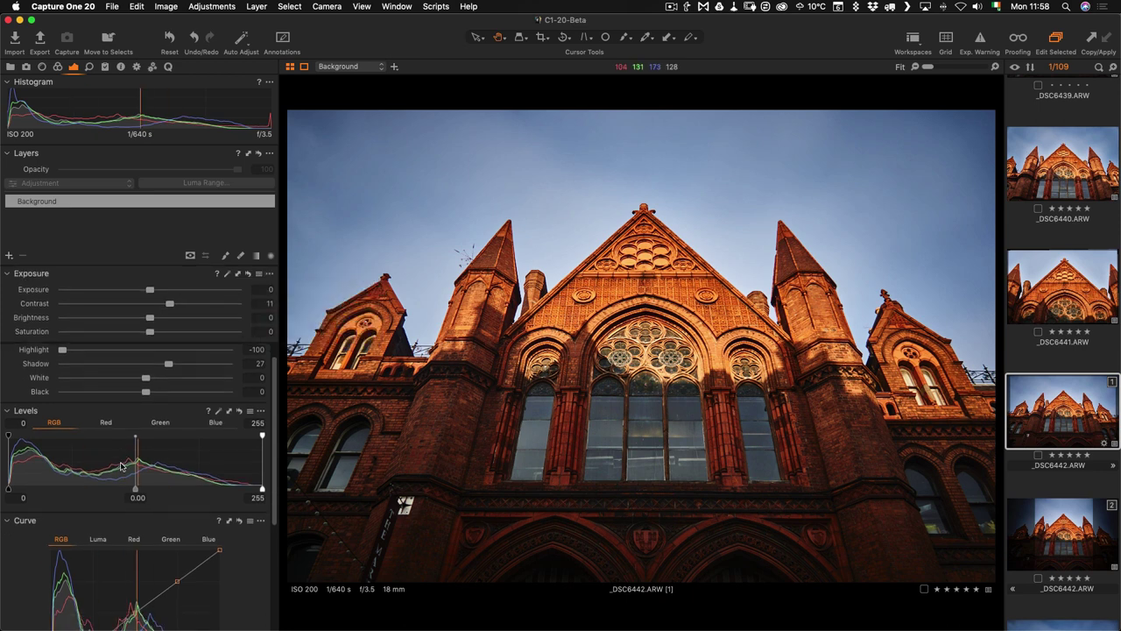
scroll(144, 394, "down", 3)
scroll(127, 447, "up", 4)
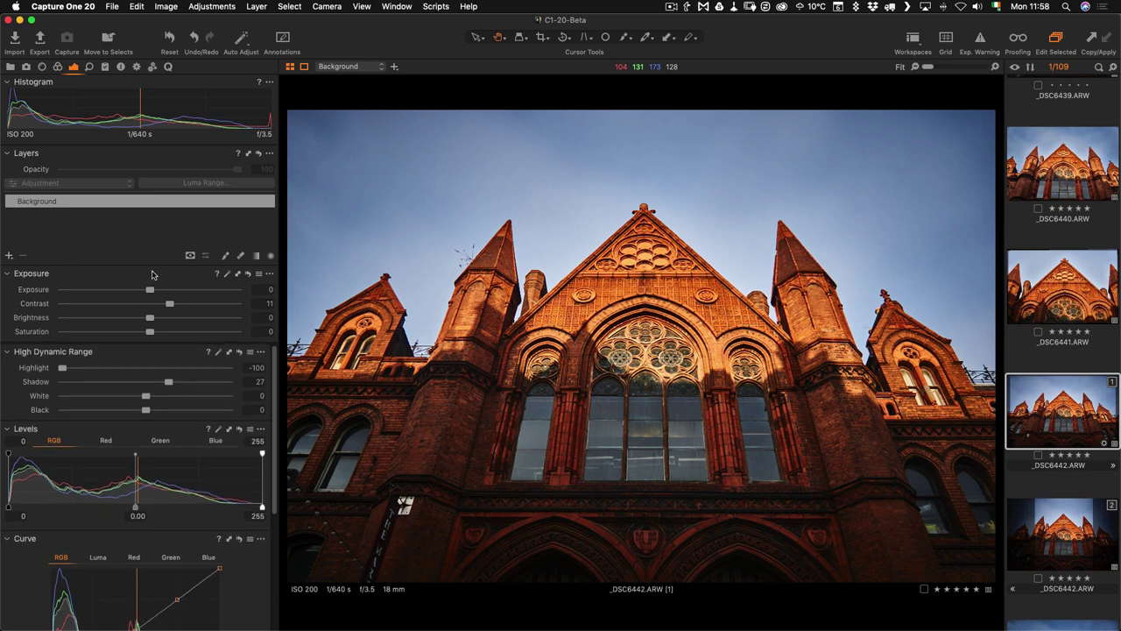
left_click_drag(149, 274, 147, 302)
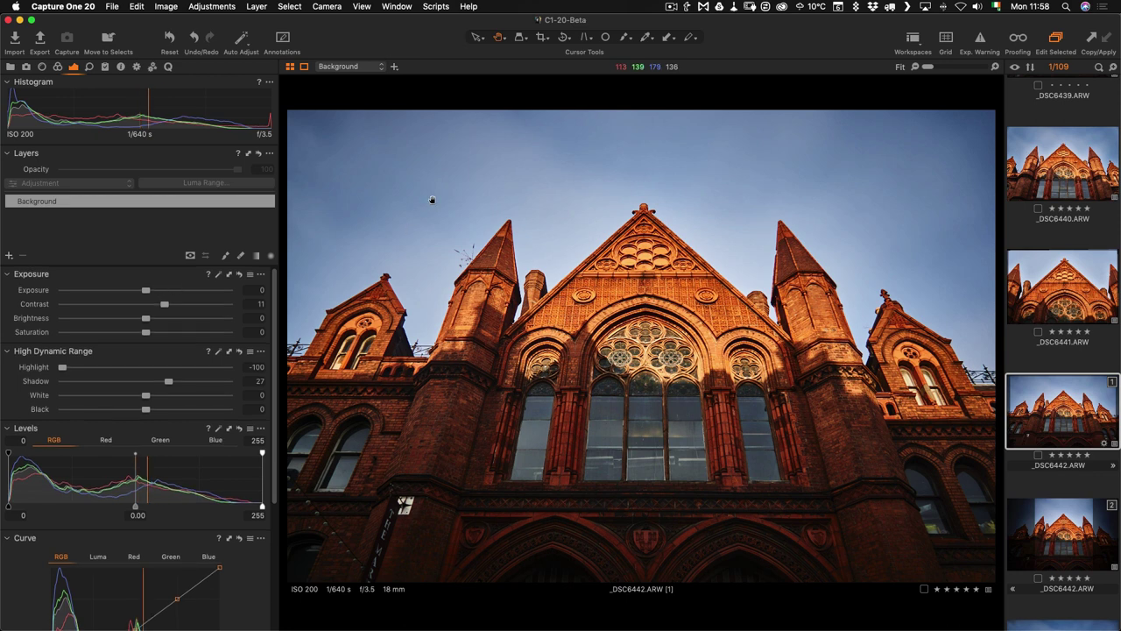
left_click(390, 8)
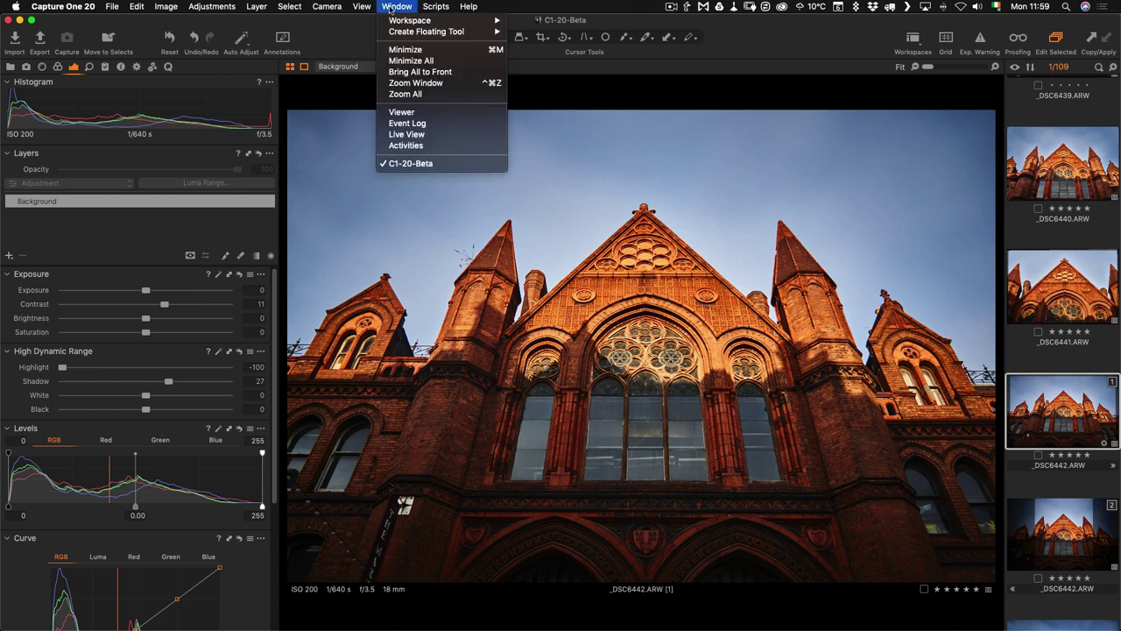
mouse_move(431, 33)
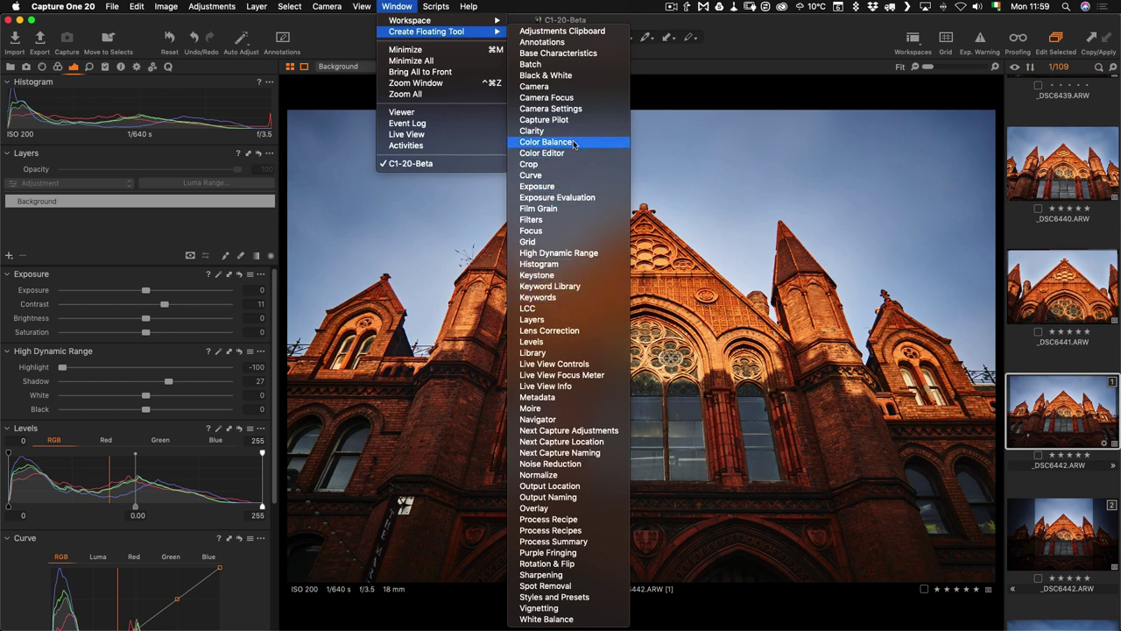
left_click(574, 144)
left_click_drag(663, 131, 879, 97)
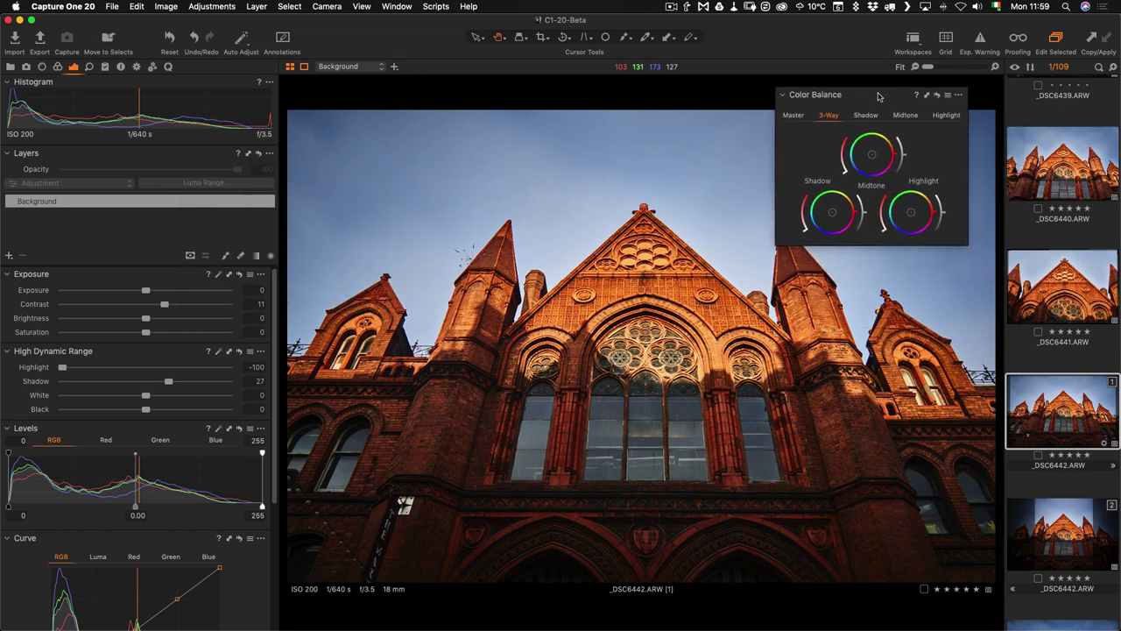
left_click(406, 8)
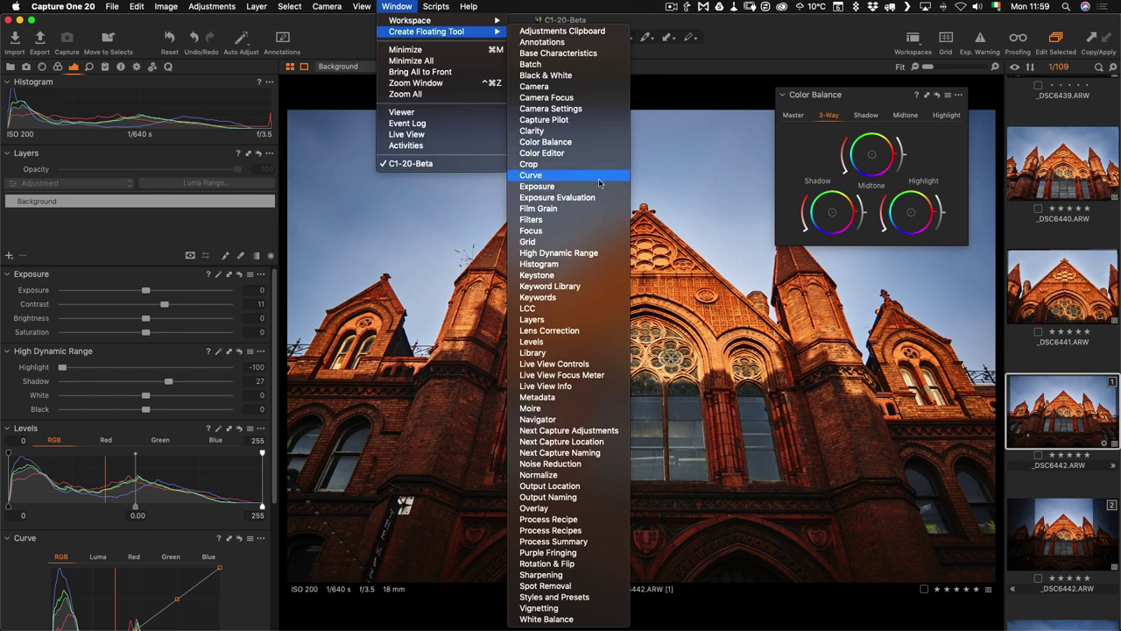
left_click(579, 156)
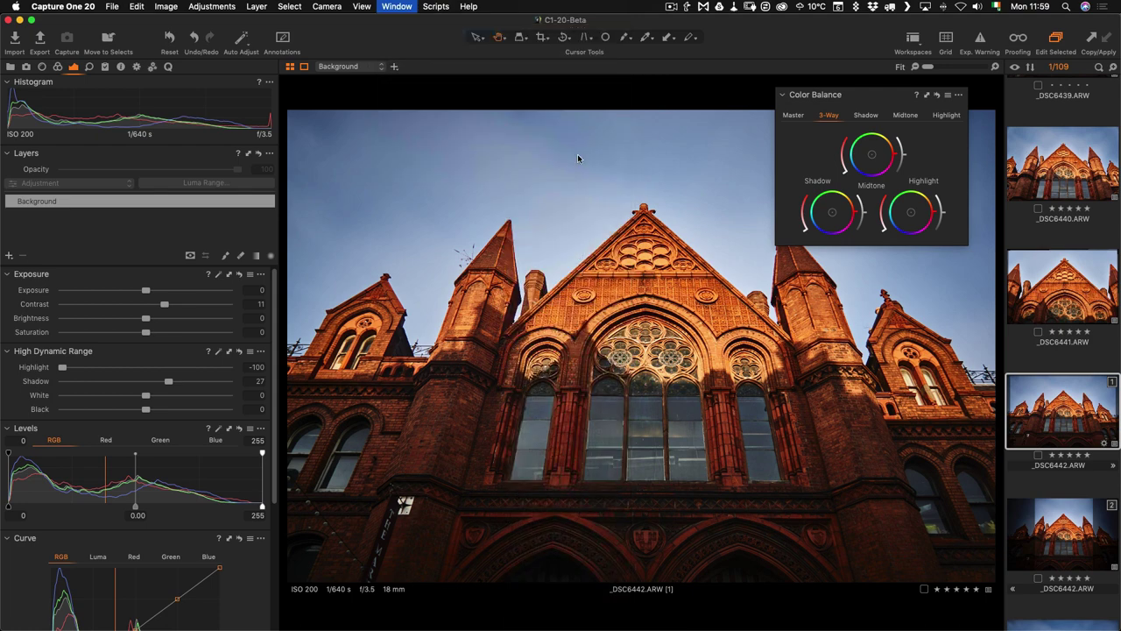
left_click_drag(640, 130, 859, 255)
left_click_drag(858, 94, 780, 156)
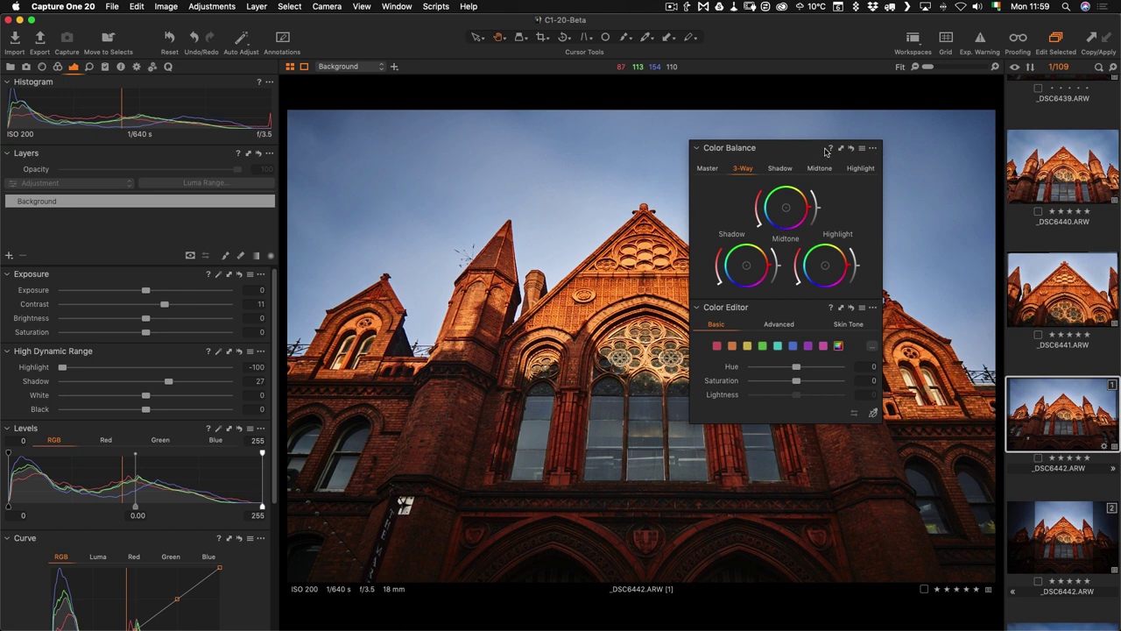
left_click(872, 148)
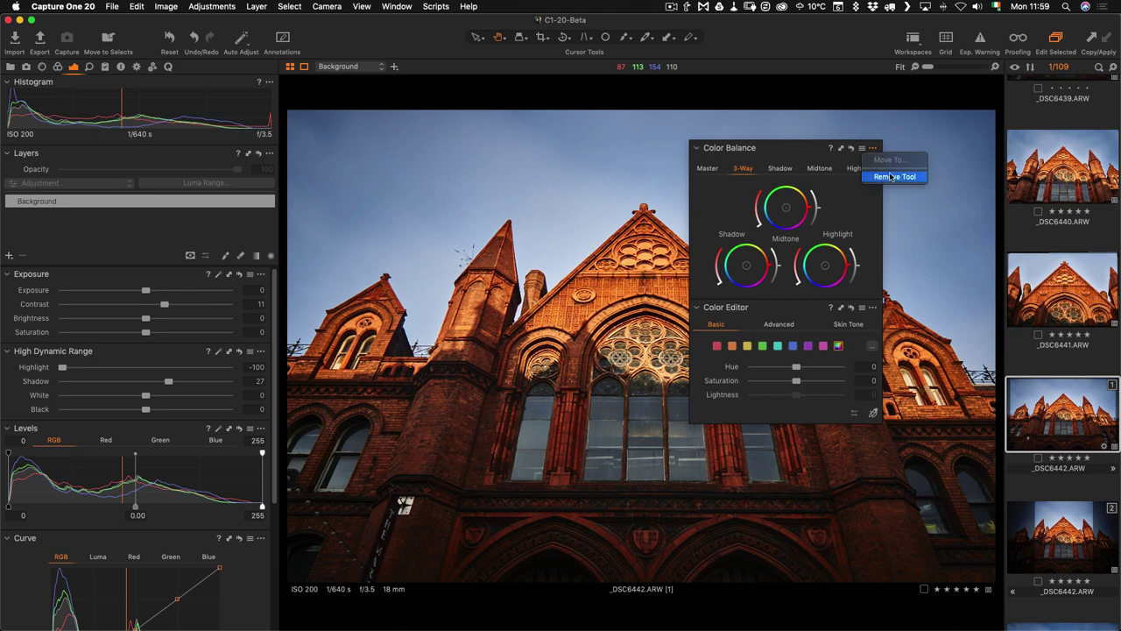
left_click(893, 177)
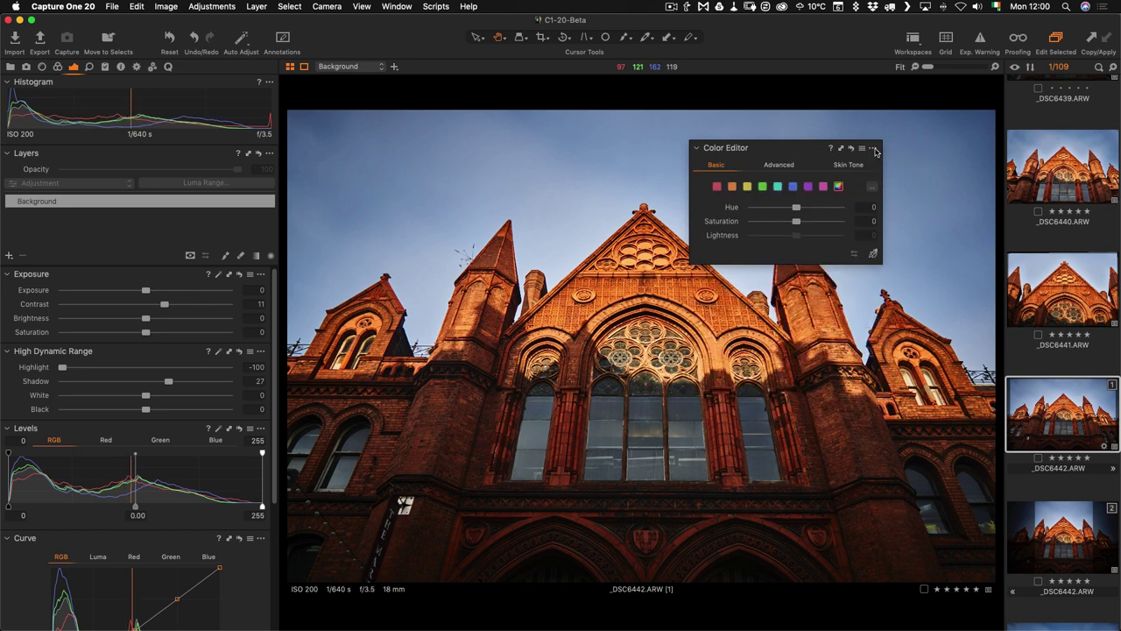
left_click(873, 149)
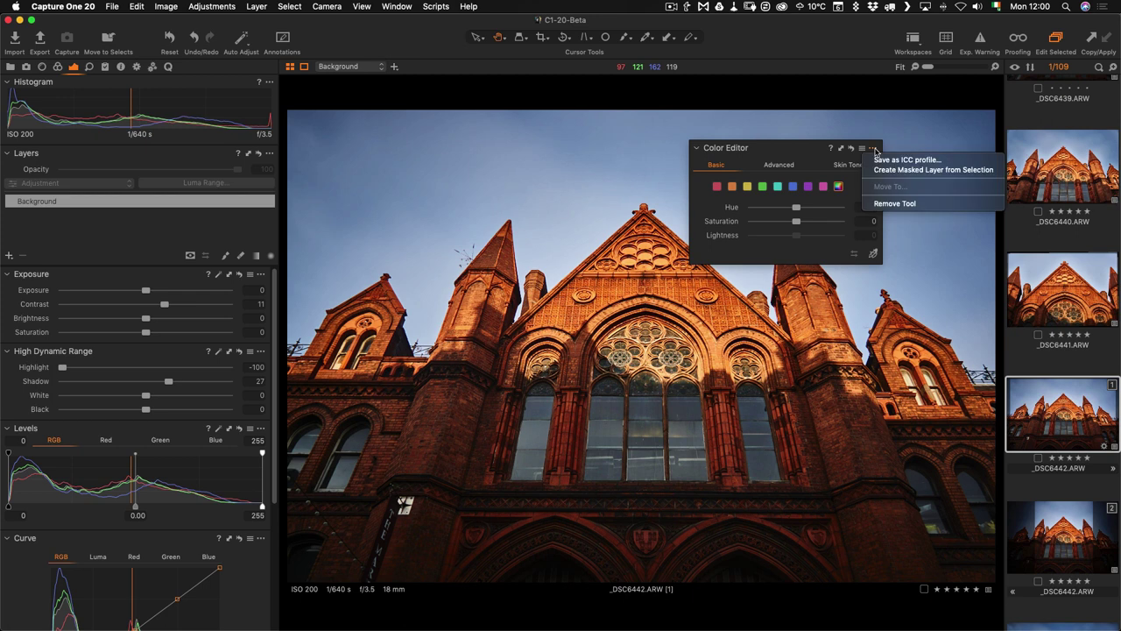
left_click(890, 201)
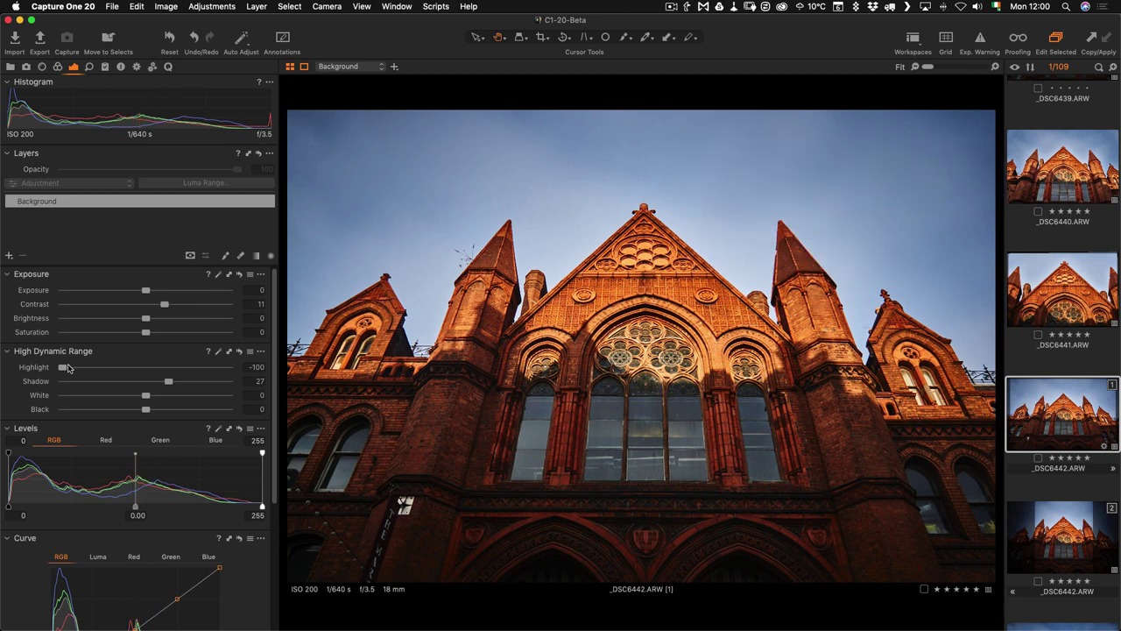
Step: Add the White Balance tool to the tab and drag it up under Layers
scroll(68, 369, "down", 5)
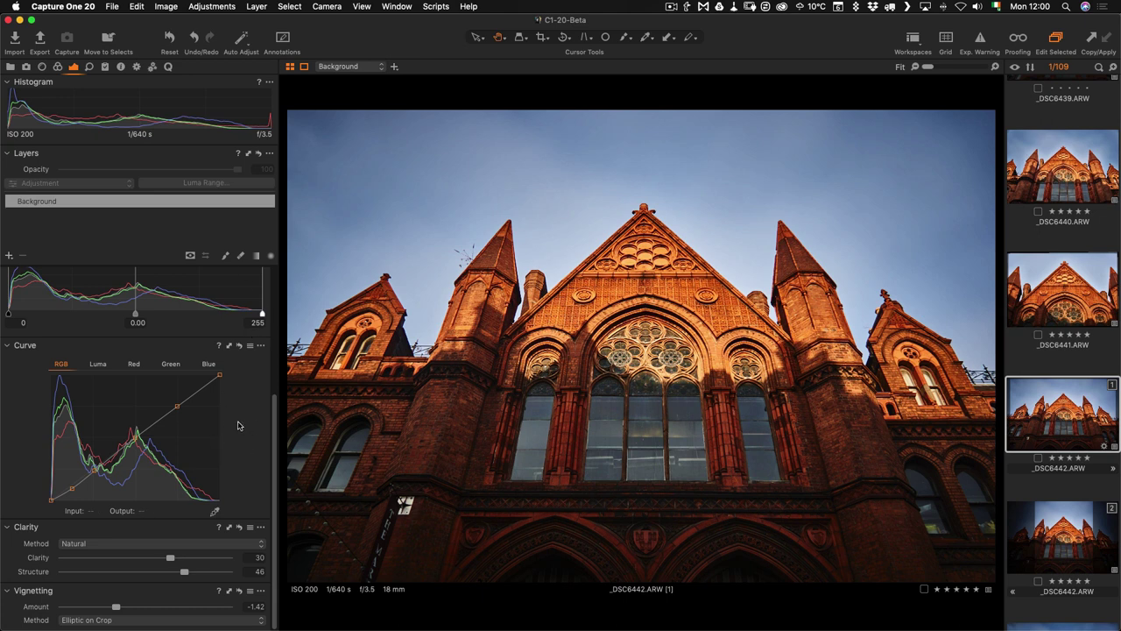
right_click(237, 425)
mouse_move(275, 427)
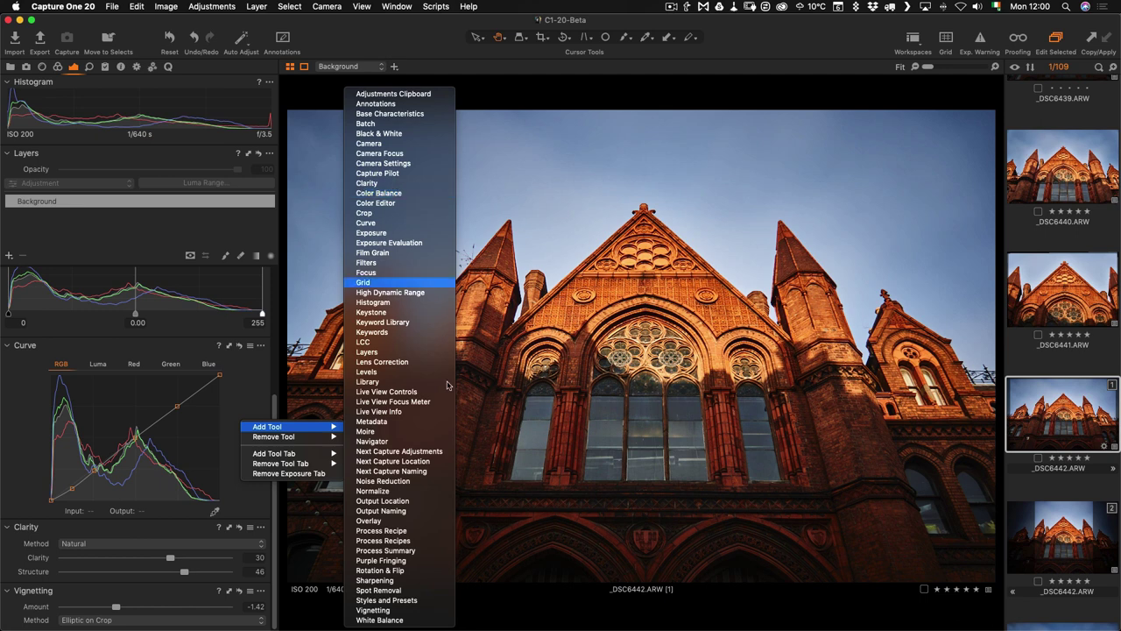
left_click(404, 620)
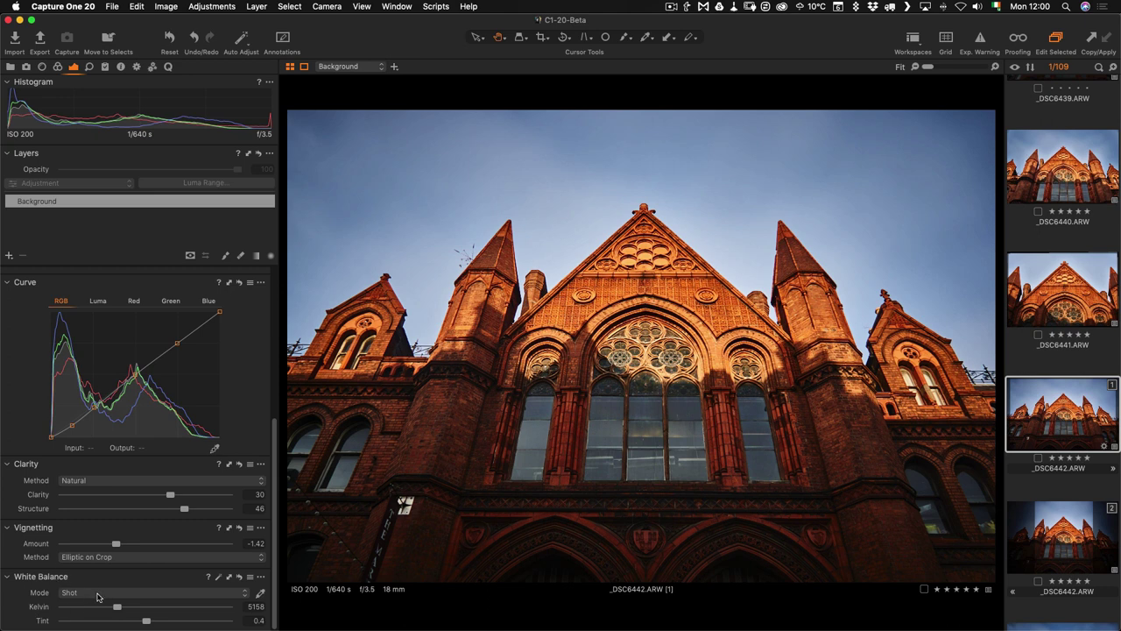
left_click_drag(139, 580, 140, 263)
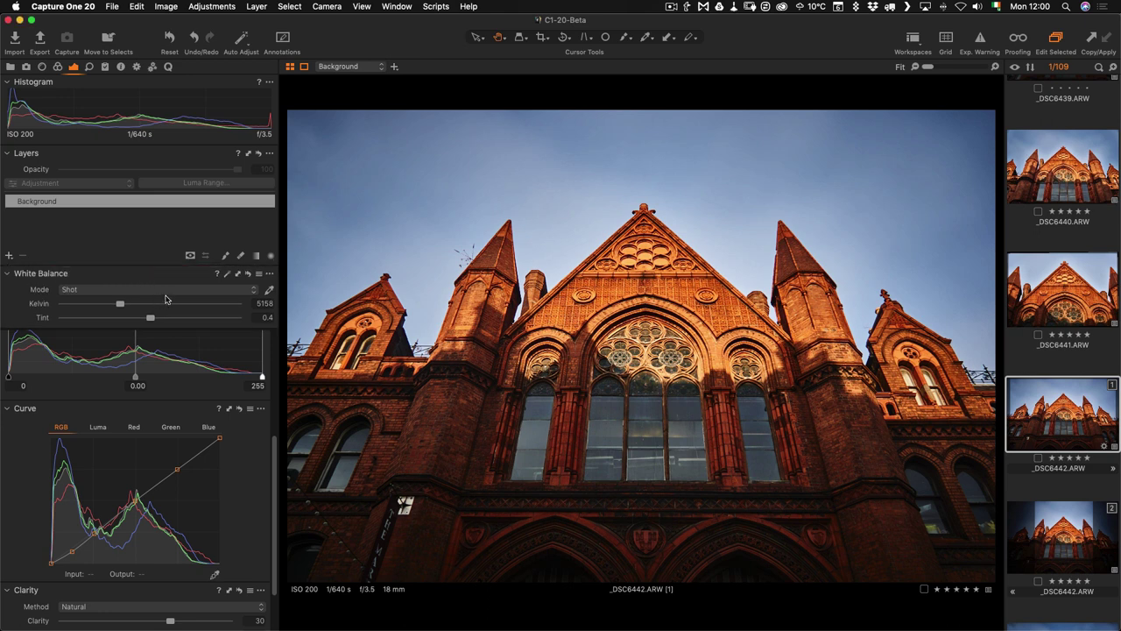
Step: Remove the White Balance tool from the tab via its options menu
scroll(138, 427, "up", 5)
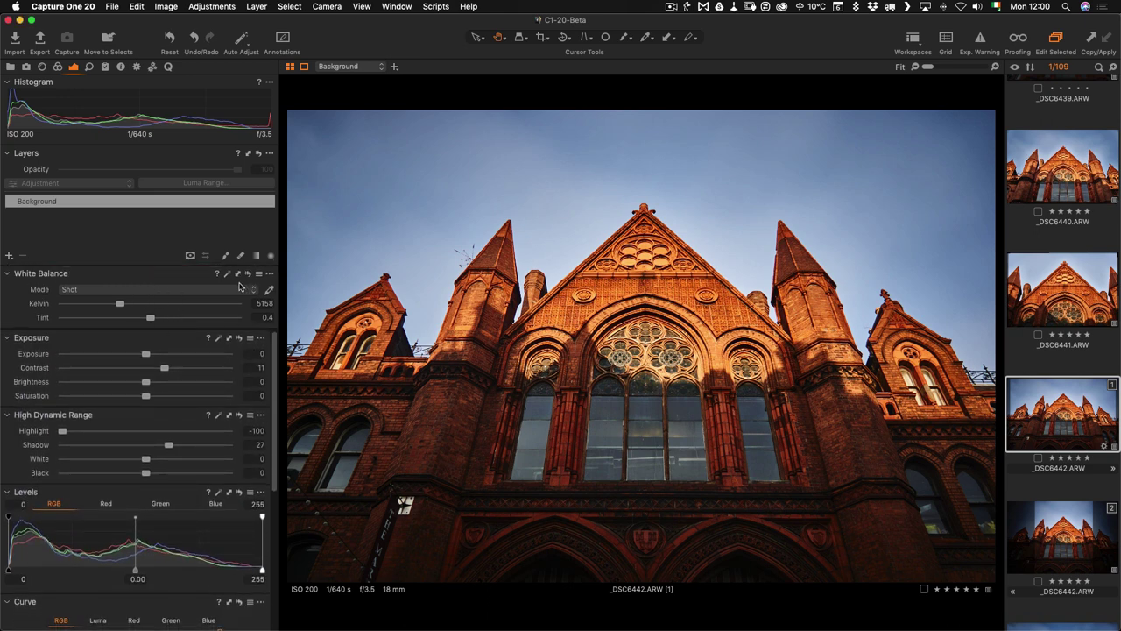
left_click(269, 274)
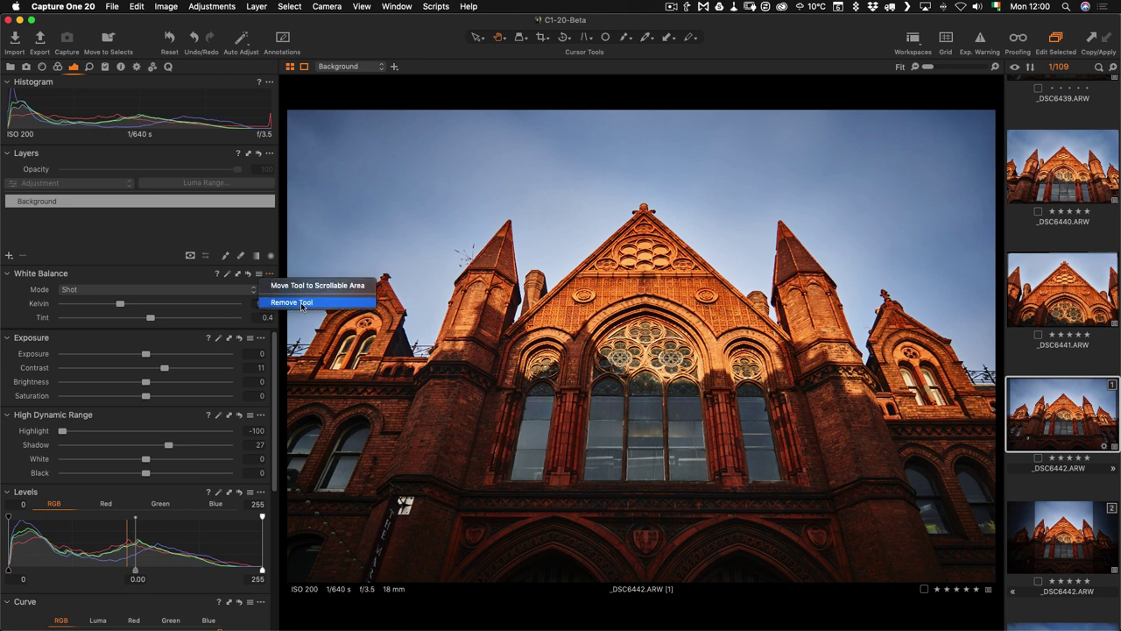
left_click(301, 303)
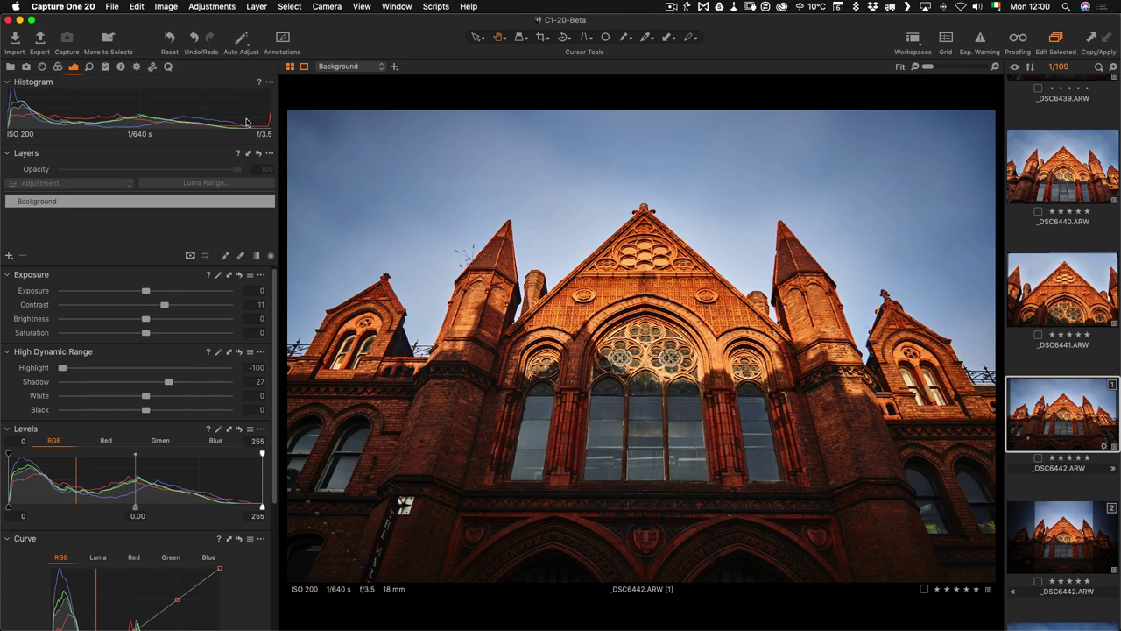
Step: Place the tools panel on the right, then hide the image browser with Command+B
left_click(362, 6)
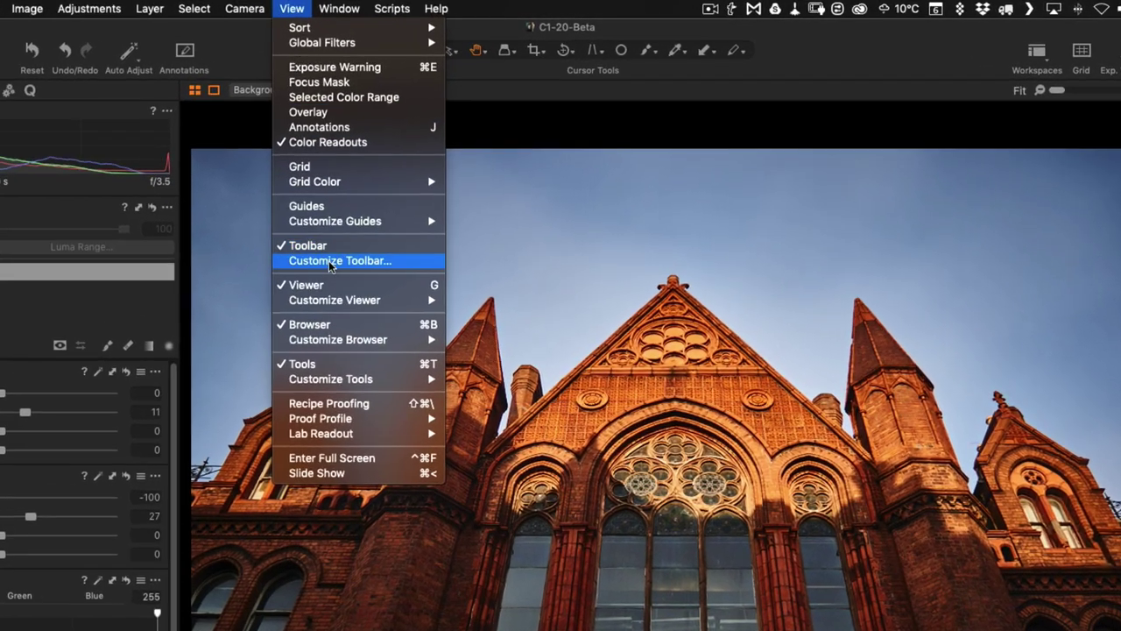
mouse_move(411, 281)
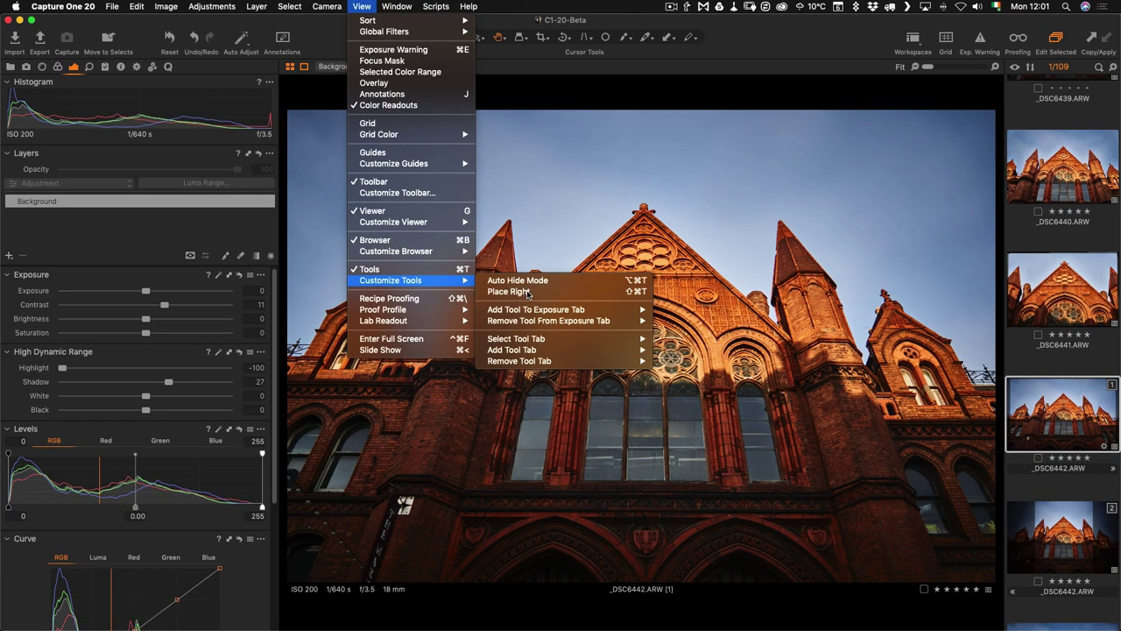
left_click(527, 293)
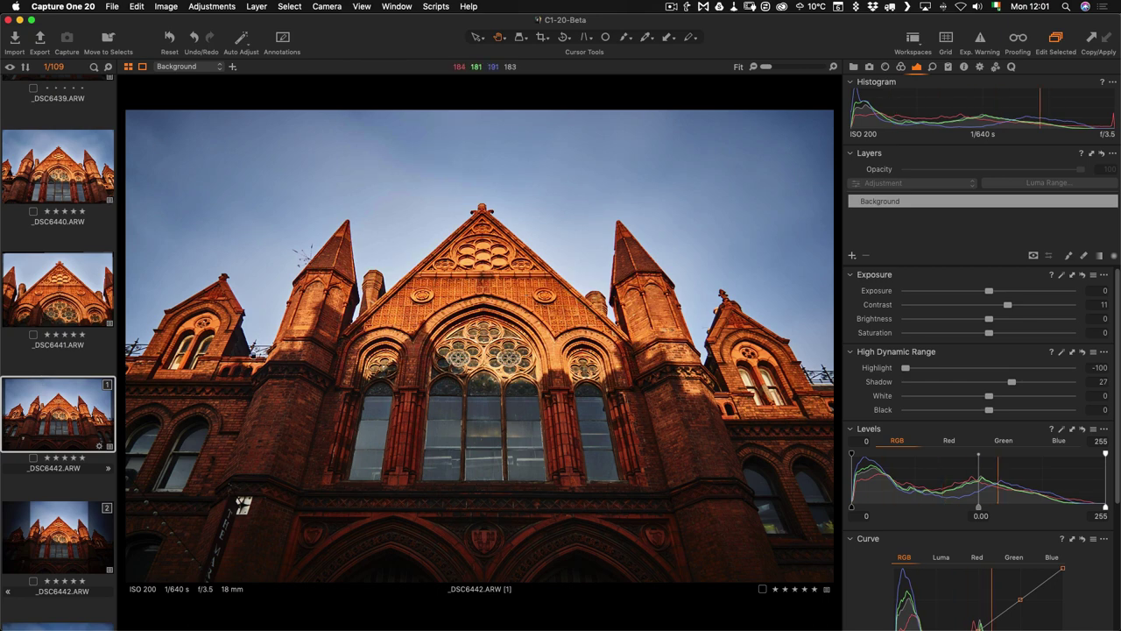
key("super+b")
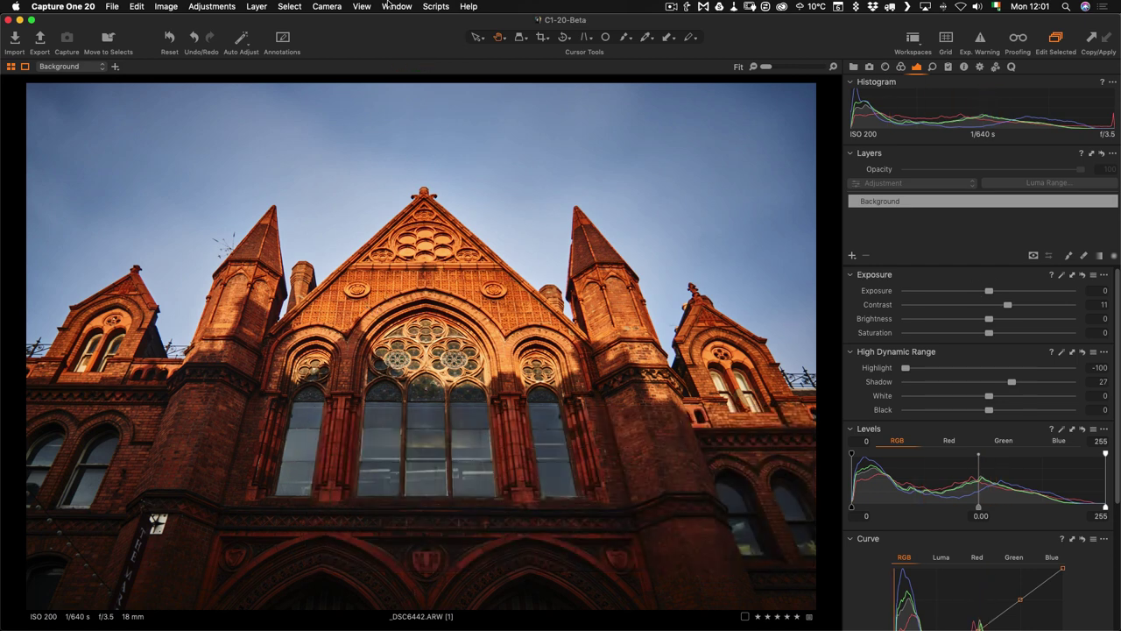
Step: Dock the tools panel back on the left with View > Customize Tools > Place Left
left_click(388, 6)
mouse_move(362, 4)
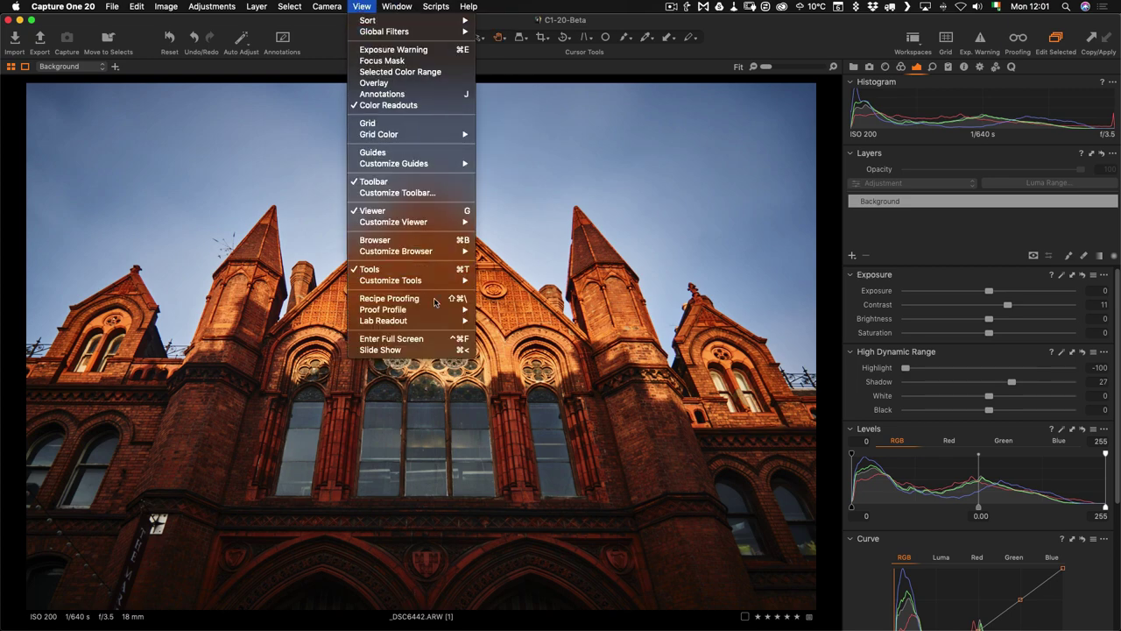
mouse_move(426, 285)
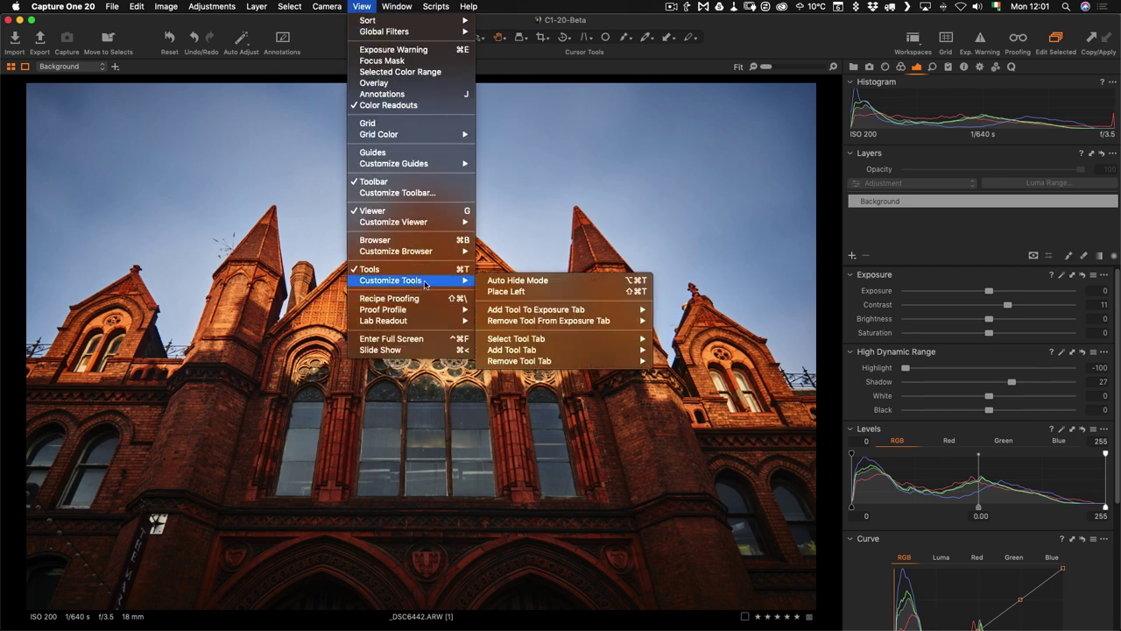
left_click(512, 293)
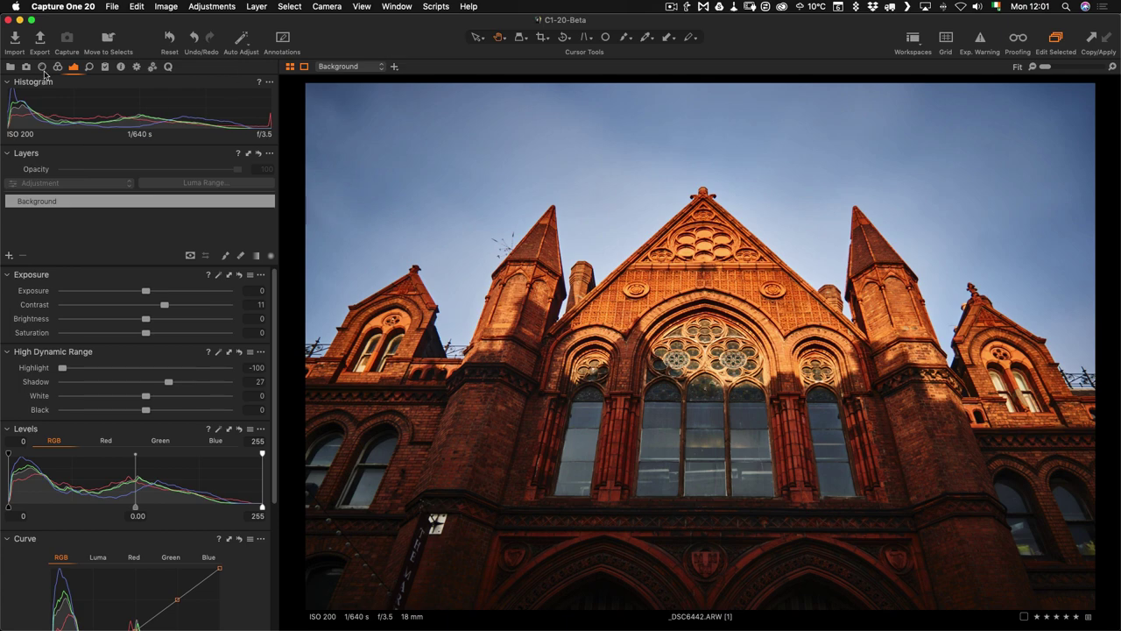
Step: Step through the Lens, Color, Exposure and Details tool tabs, ending on Details
left_click(42, 68)
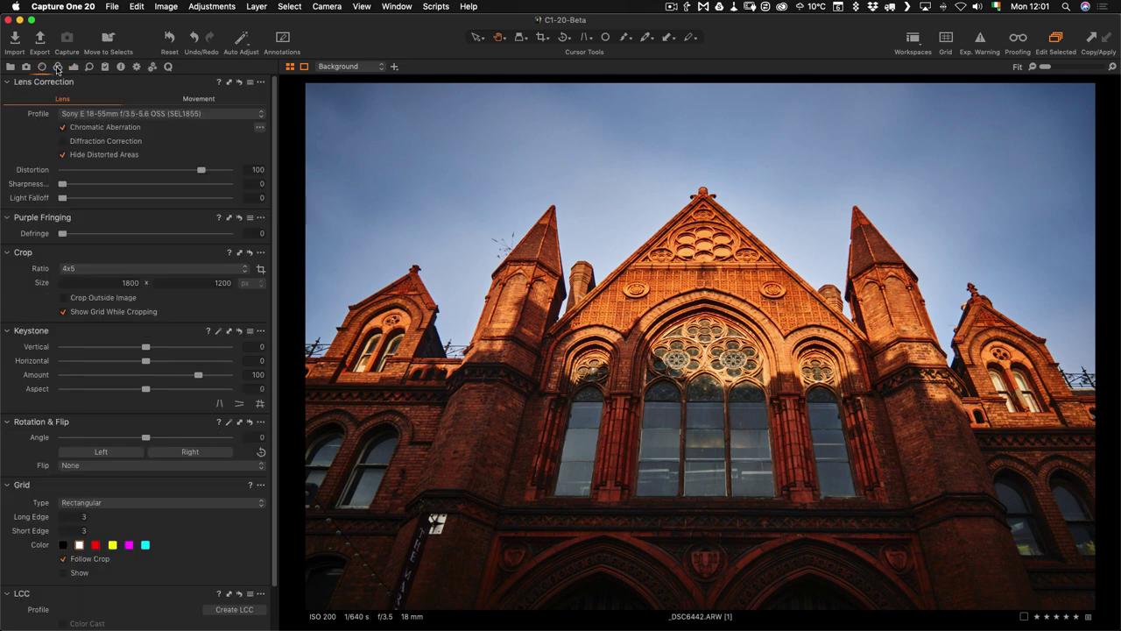
left_click(58, 67)
left_click(74, 68)
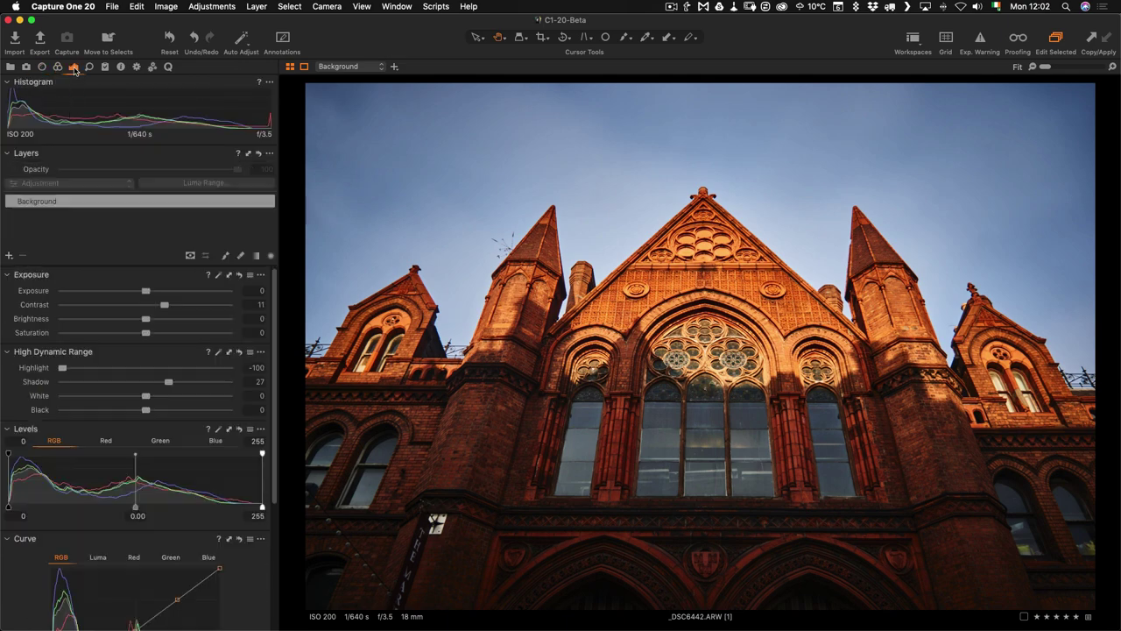
left_click(90, 68)
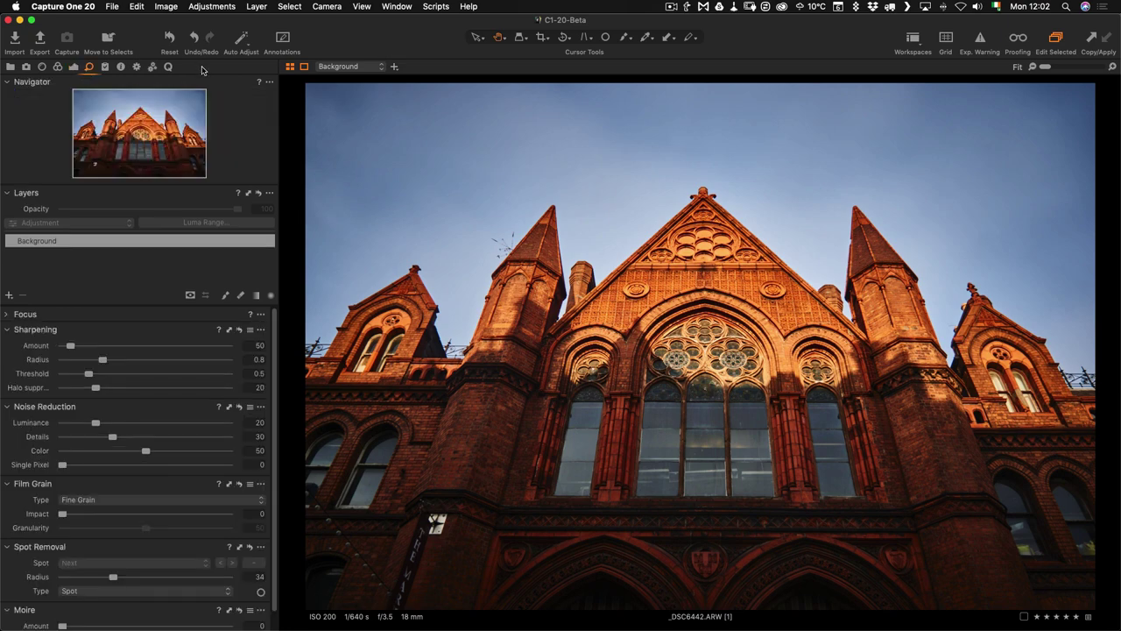
Step: Add the Black & White tool tab from the tool tab bar's Add Tool Tab menu
right_click(202, 69)
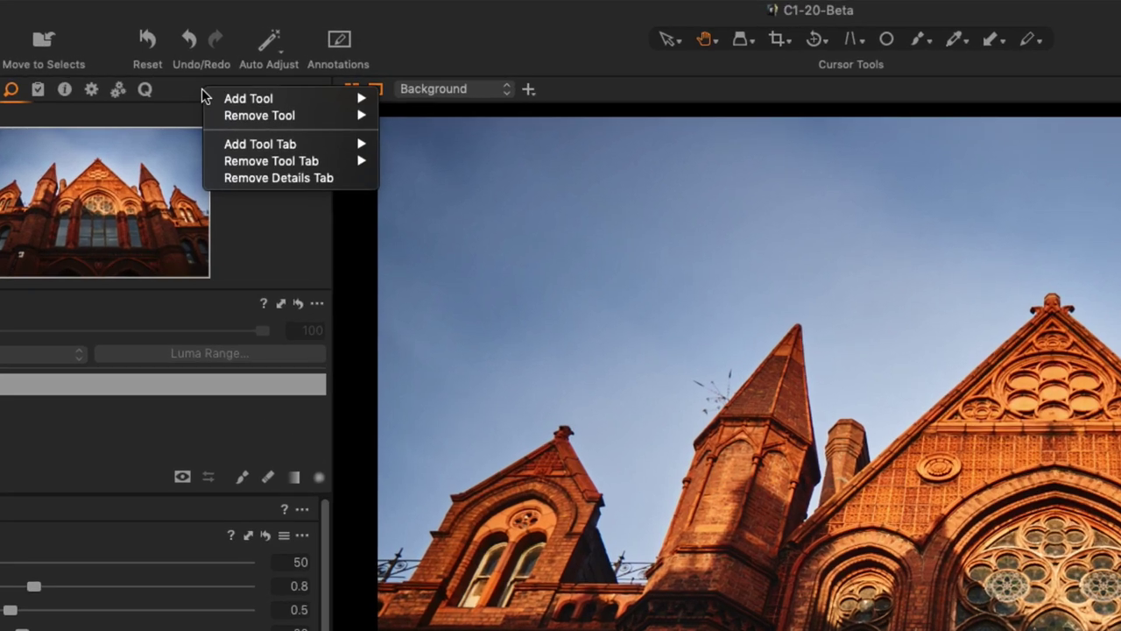
mouse_move(265, 99)
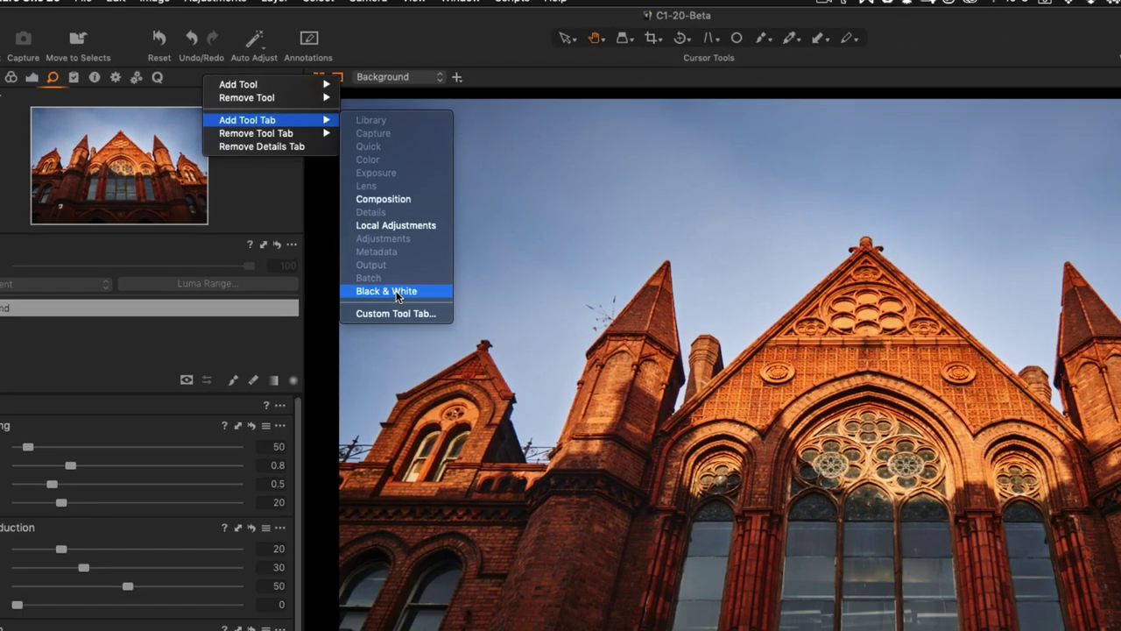
left_click(450, 362)
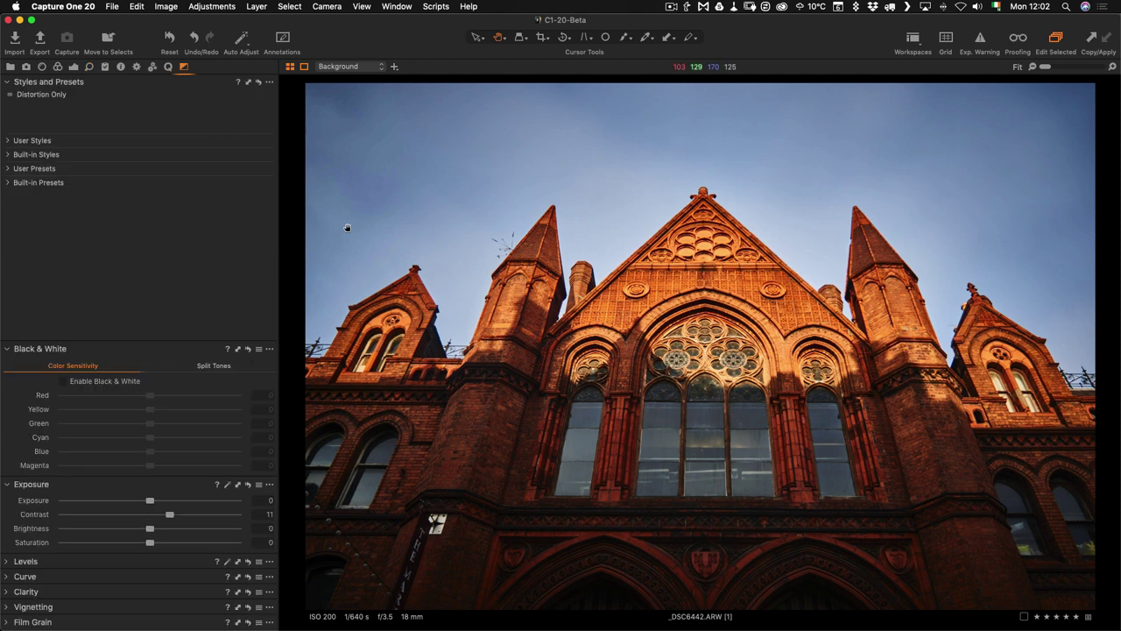
Step: Collapse Styles and Presets, expand Levels, and move Black & White to the scrollable area
left_click(6, 82)
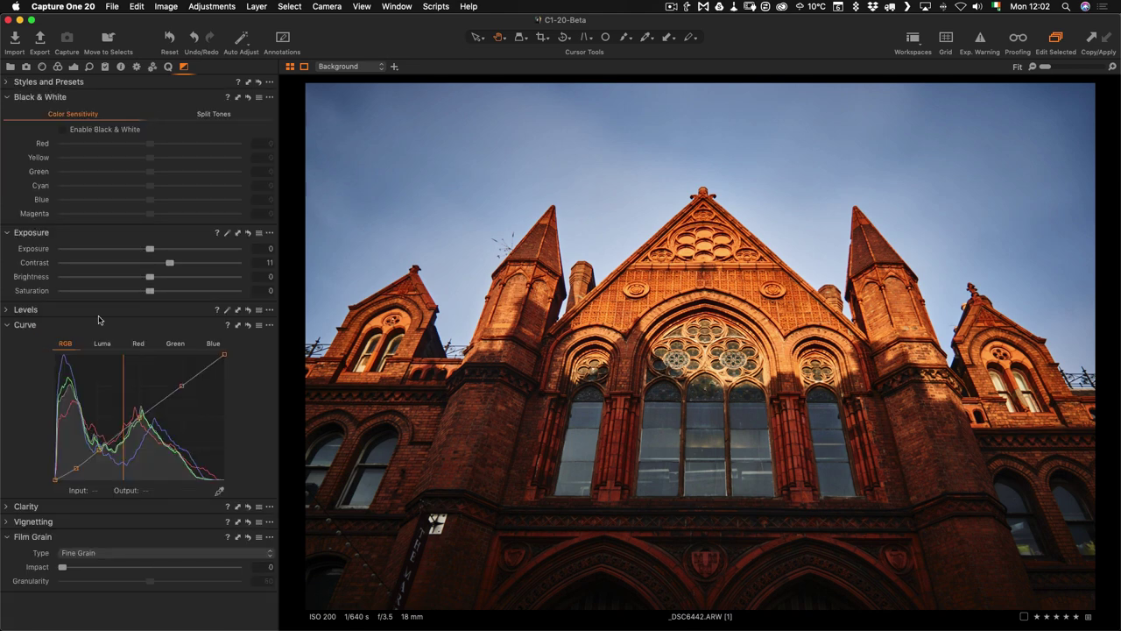
left_click(6, 311)
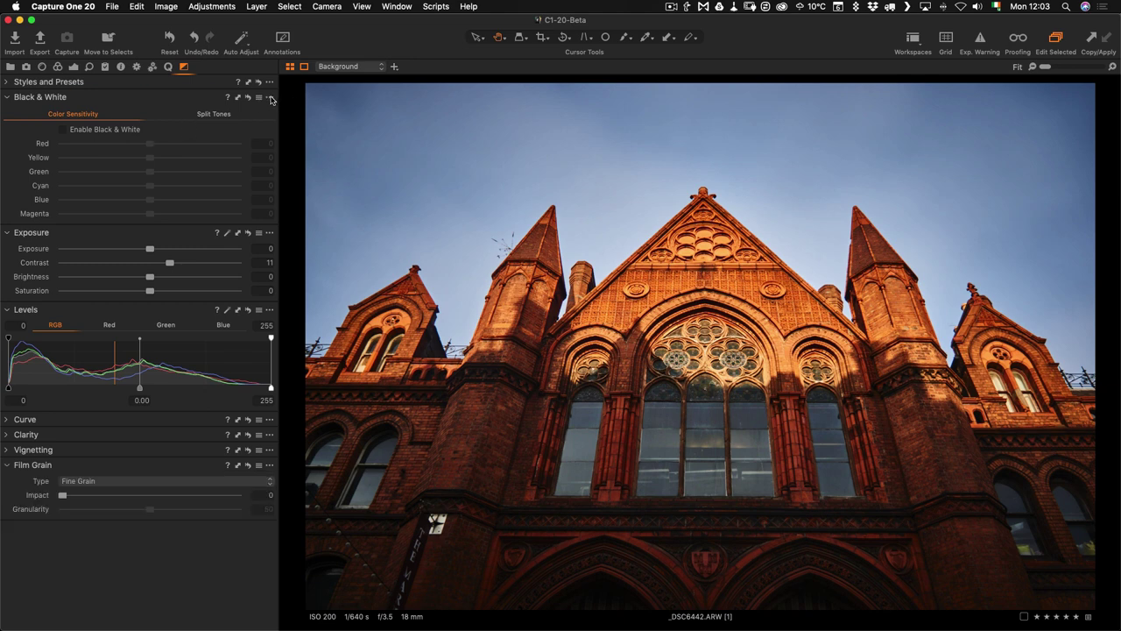
left_click(270, 97)
left_click(282, 111)
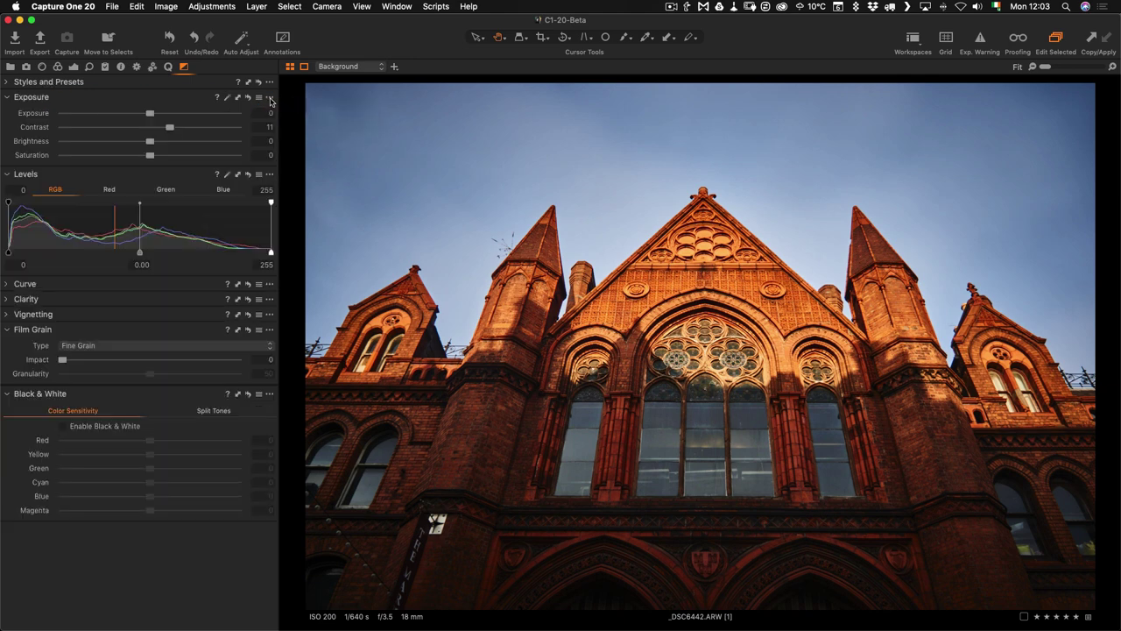
Step: Move Exposure, Levels and Curve into the scrollable area of the tab
left_click(271, 97)
left_click(293, 147)
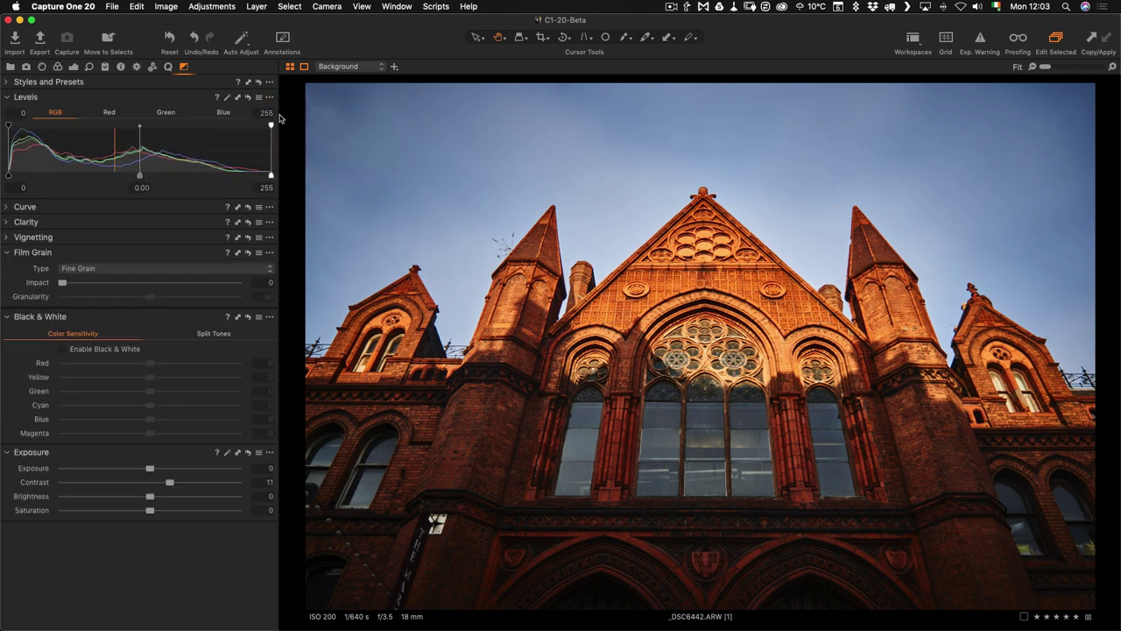
left_click(269, 97)
left_click(321, 162)
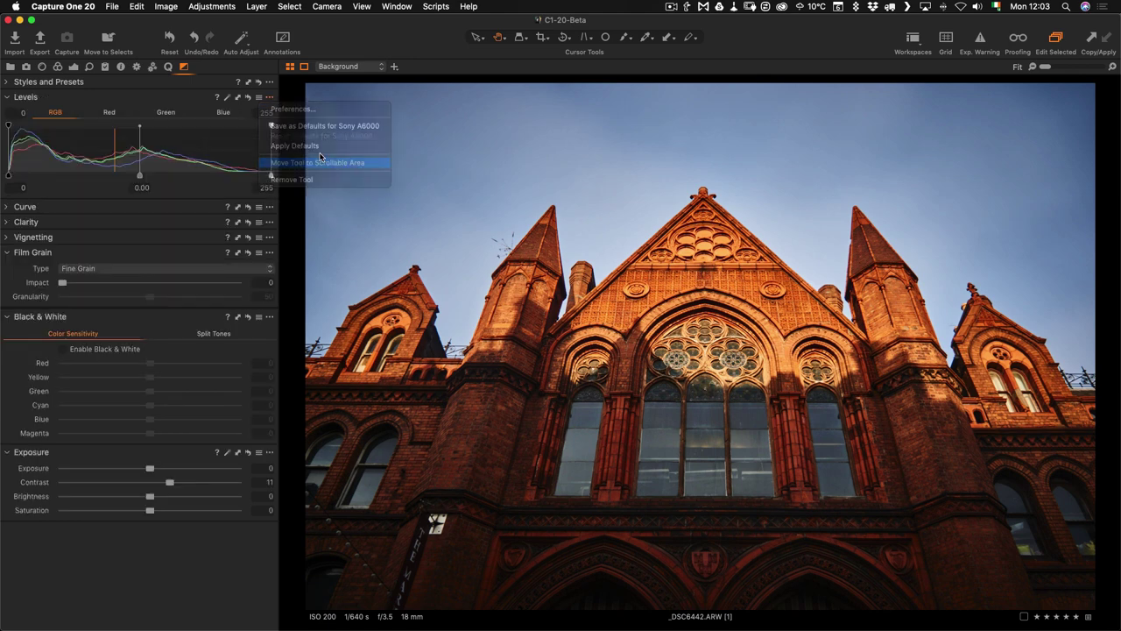
left_click(270, 97)
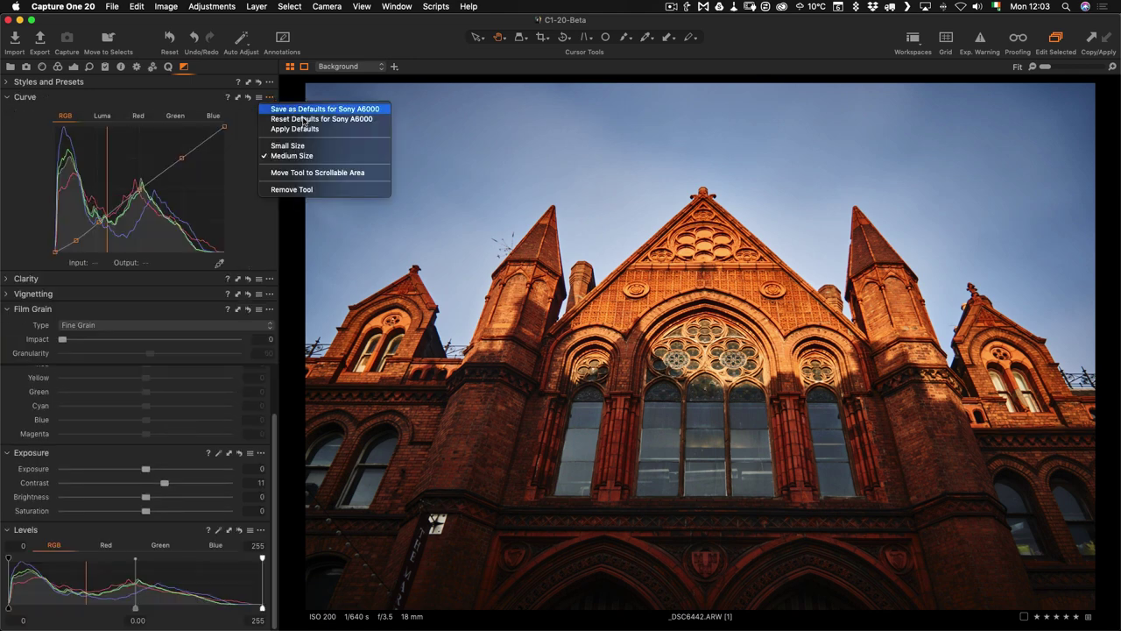
left_click(323, 173)
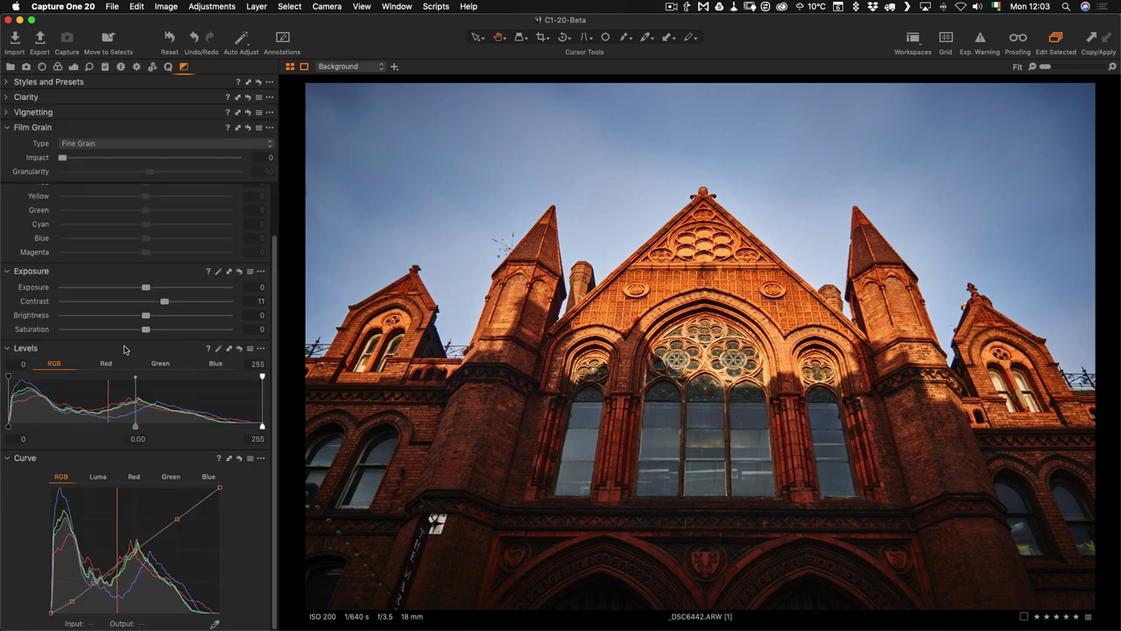
scroll(124, 349, "down", 2)
scroll(123, 350, "up", 5)
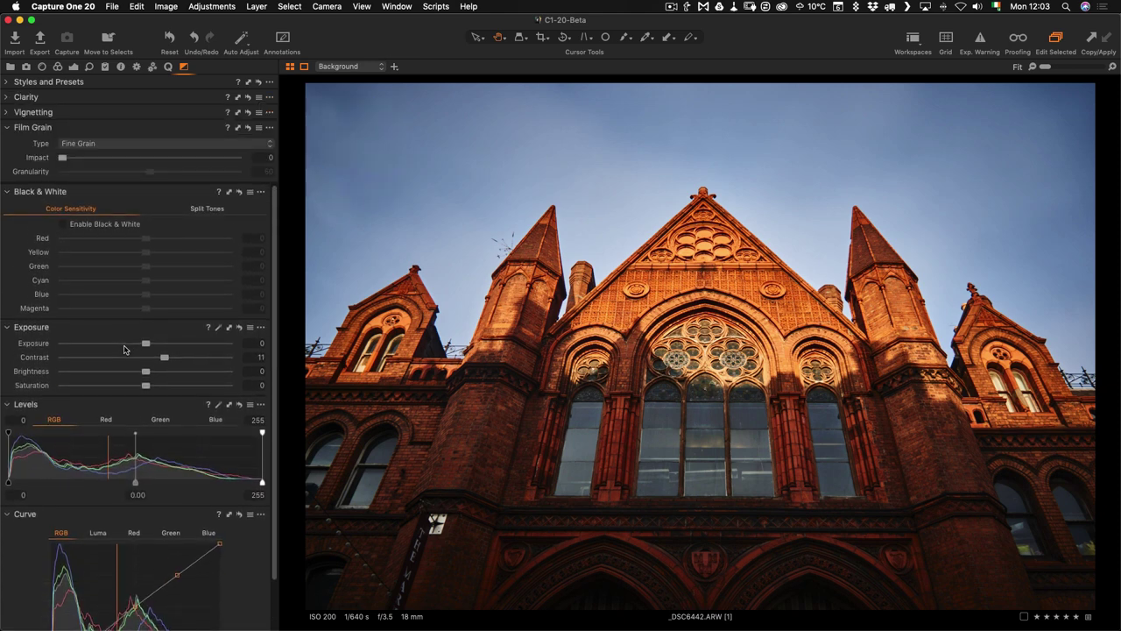
Step: Remove the Black & White tab and confirm deleting its tools
right_click(184, 69)
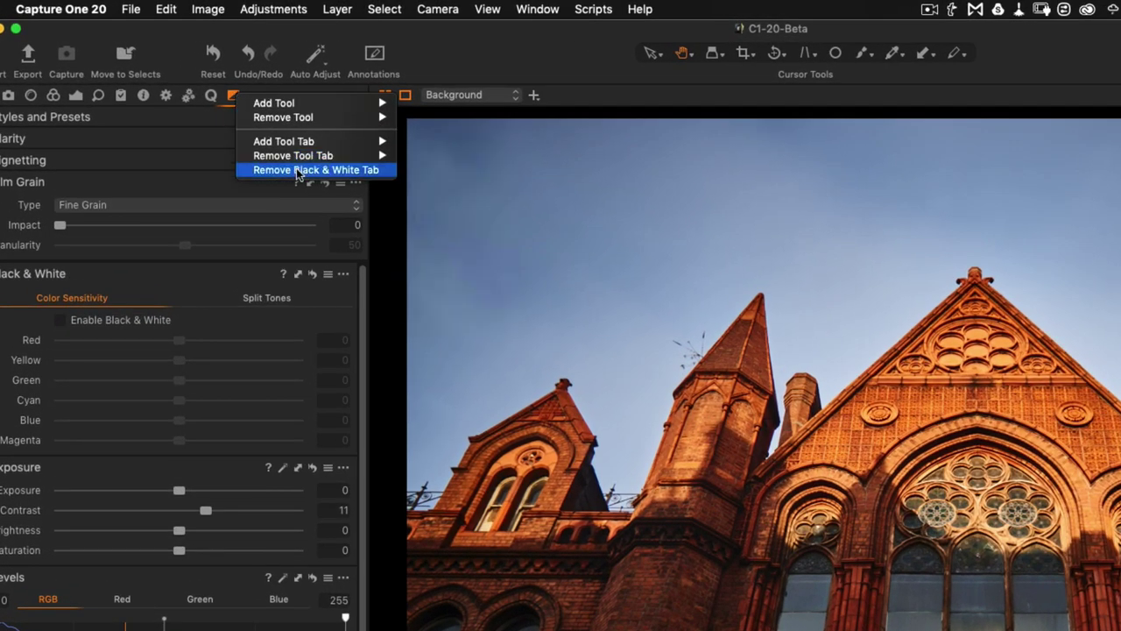
left_click(298, 171)
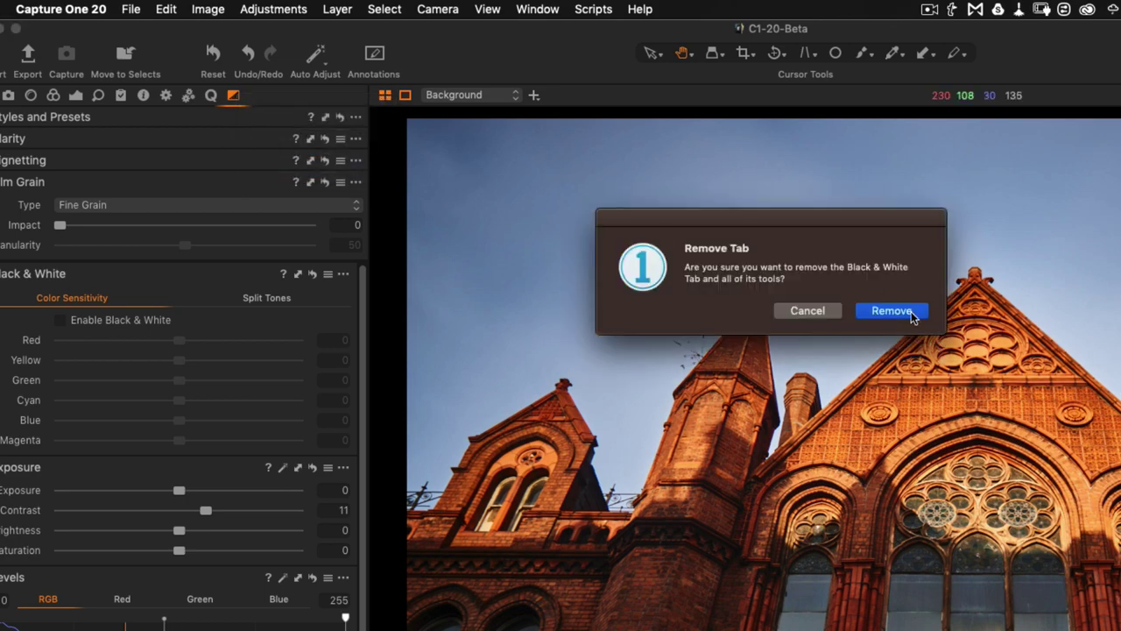
left_click(892, 311)
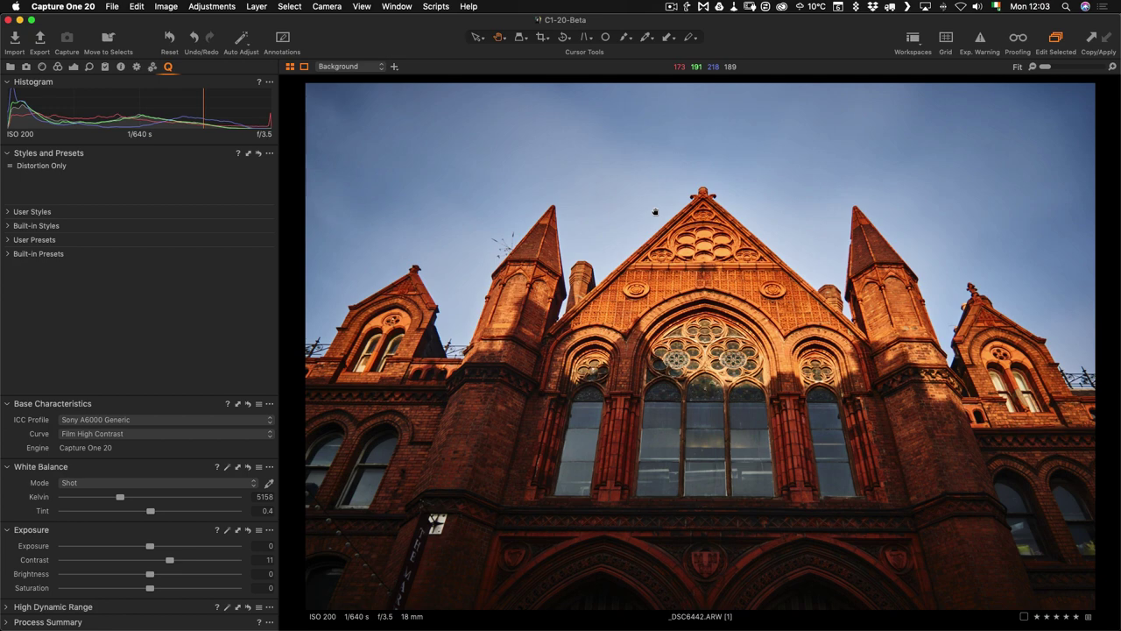
Step: Add a Custom Tool Tab named 'Favourites' with the heart icon
right_click(199, 66)
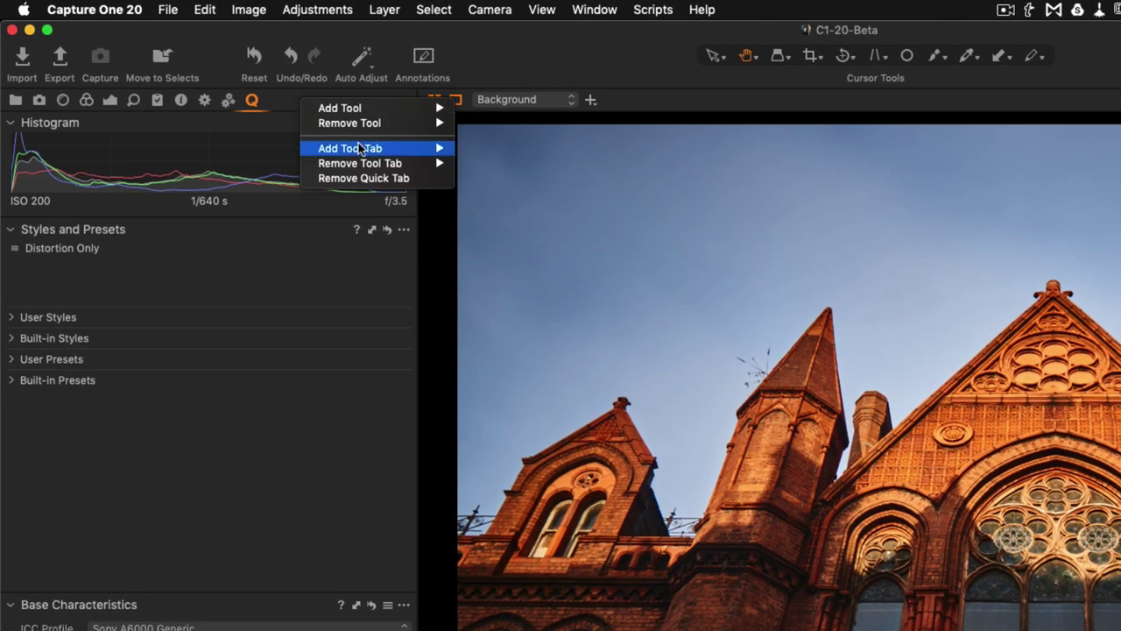
mouse_move(359, 149)
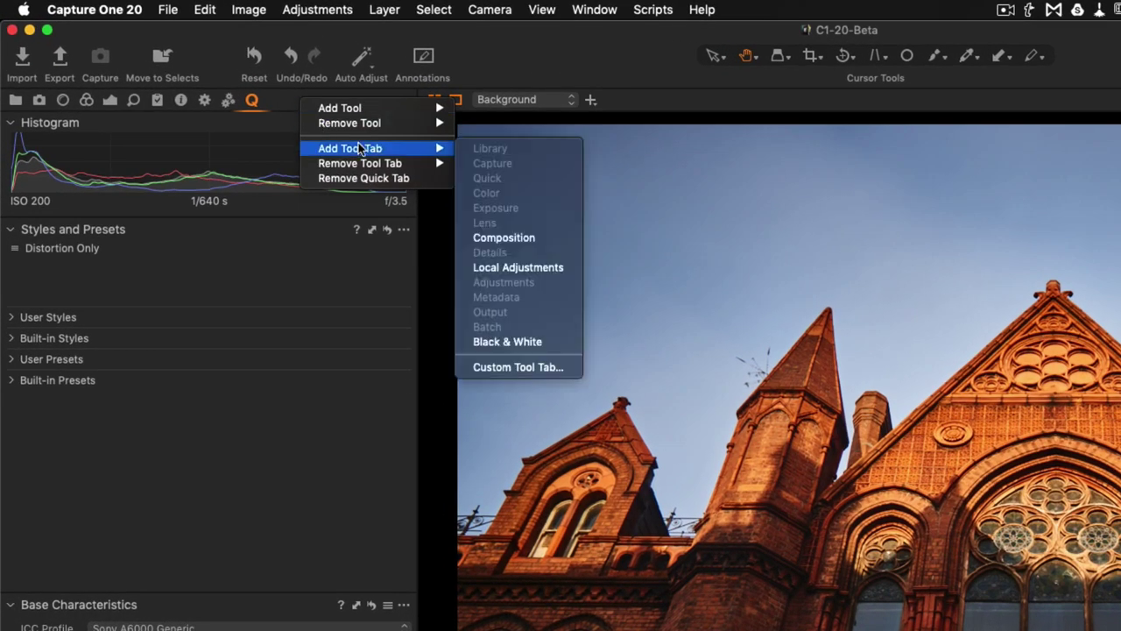
left_click(540, 369)
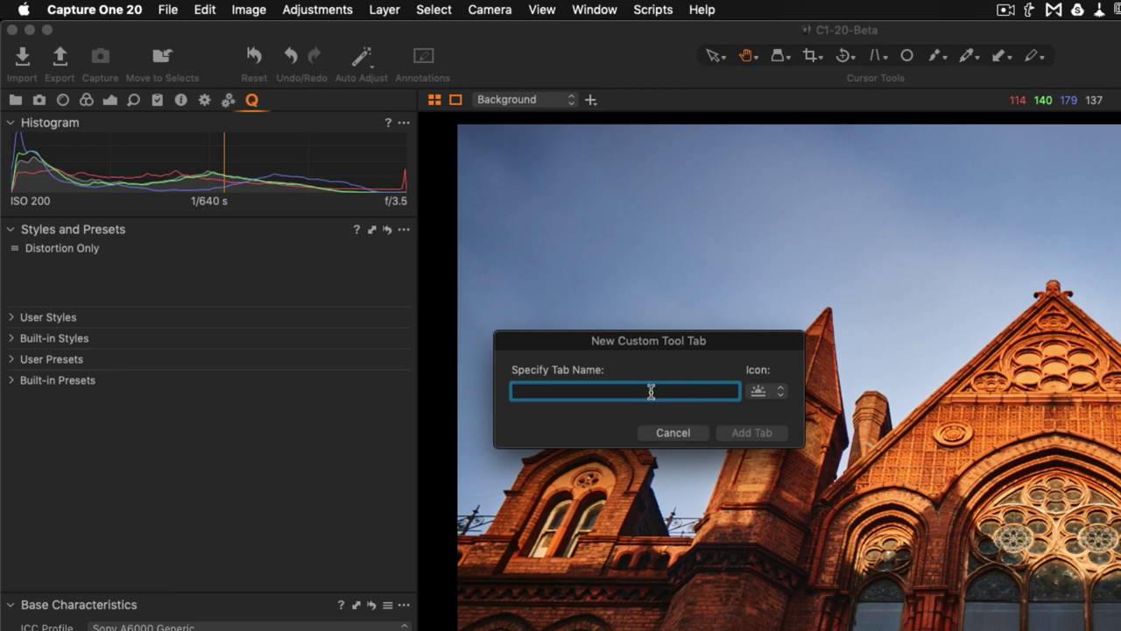
type("Fa")
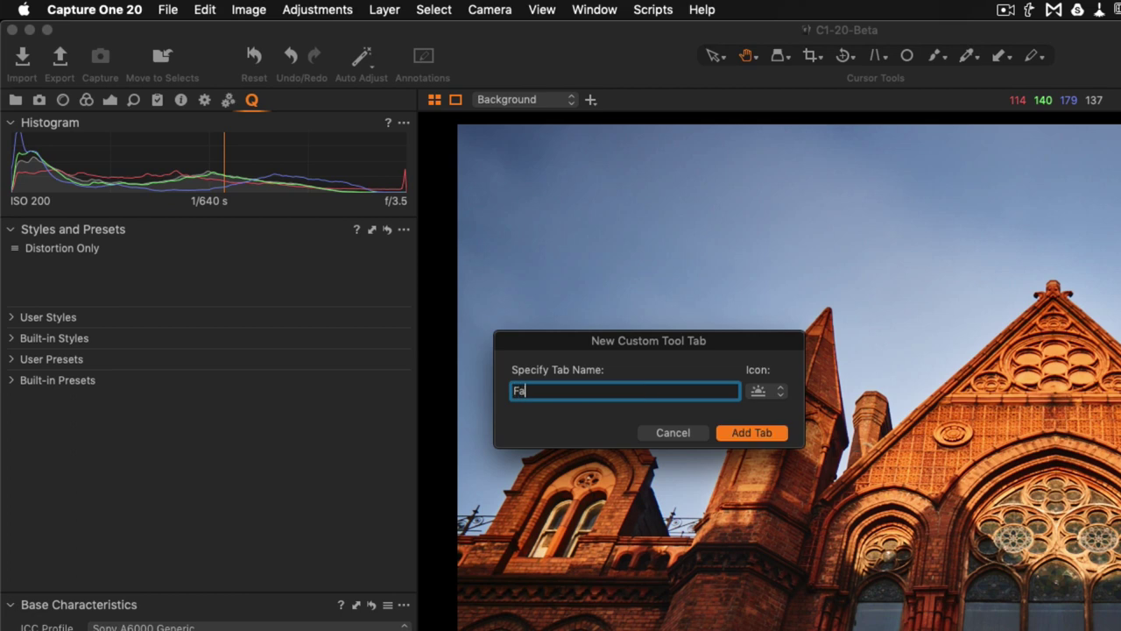
type("vourited")
key("BackSpace")
type("s")
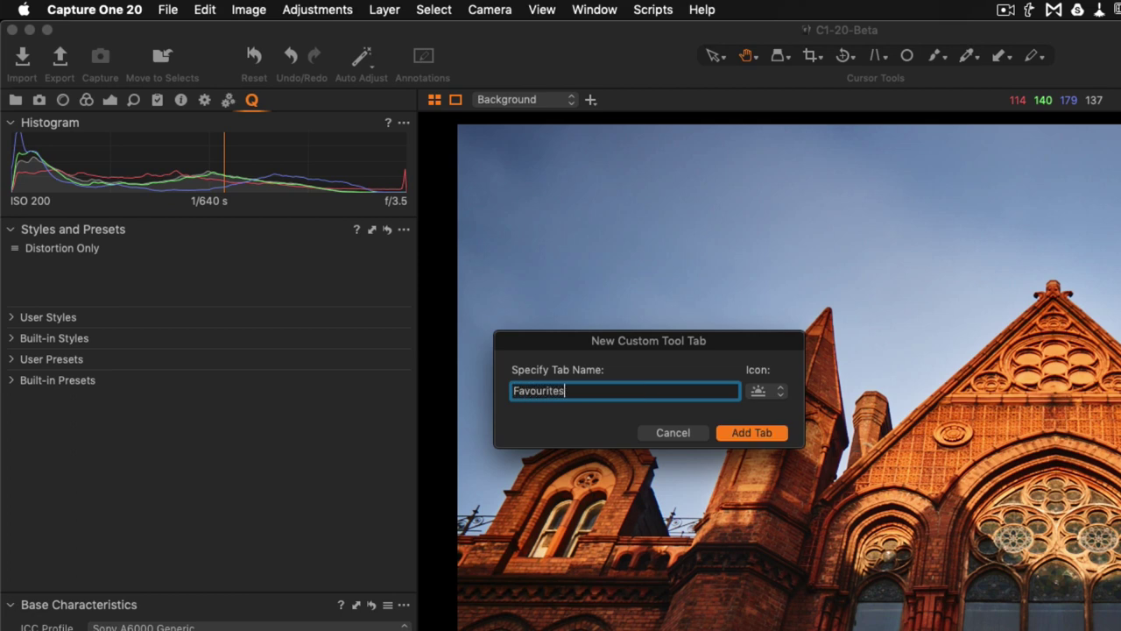
left_click(761, 391)
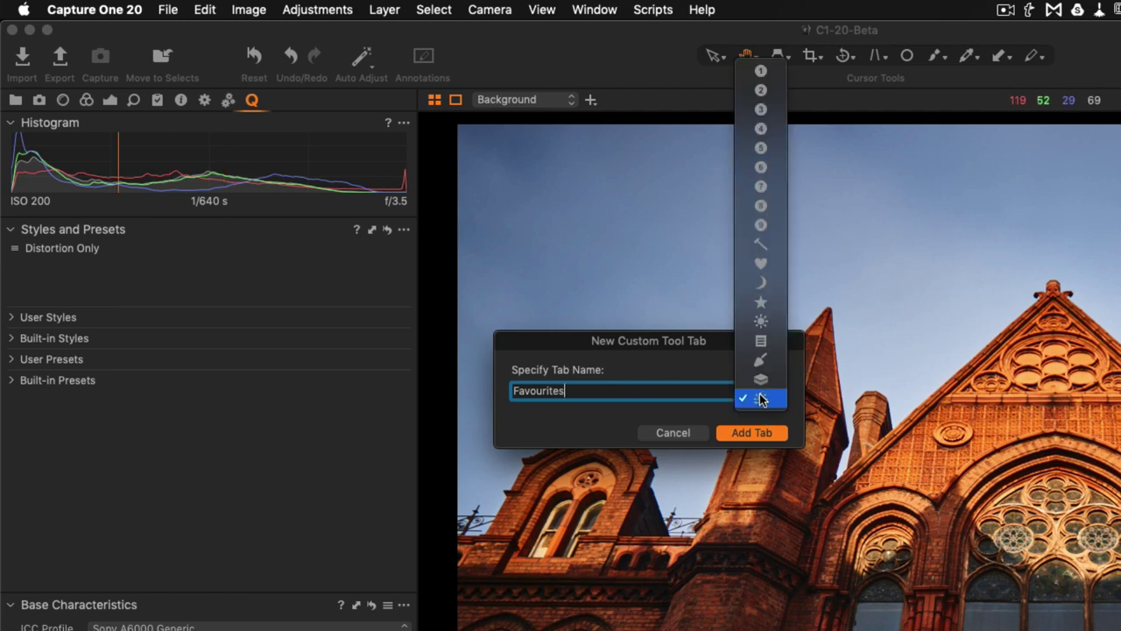
left_click(761, 263)
left_click(751, 433)
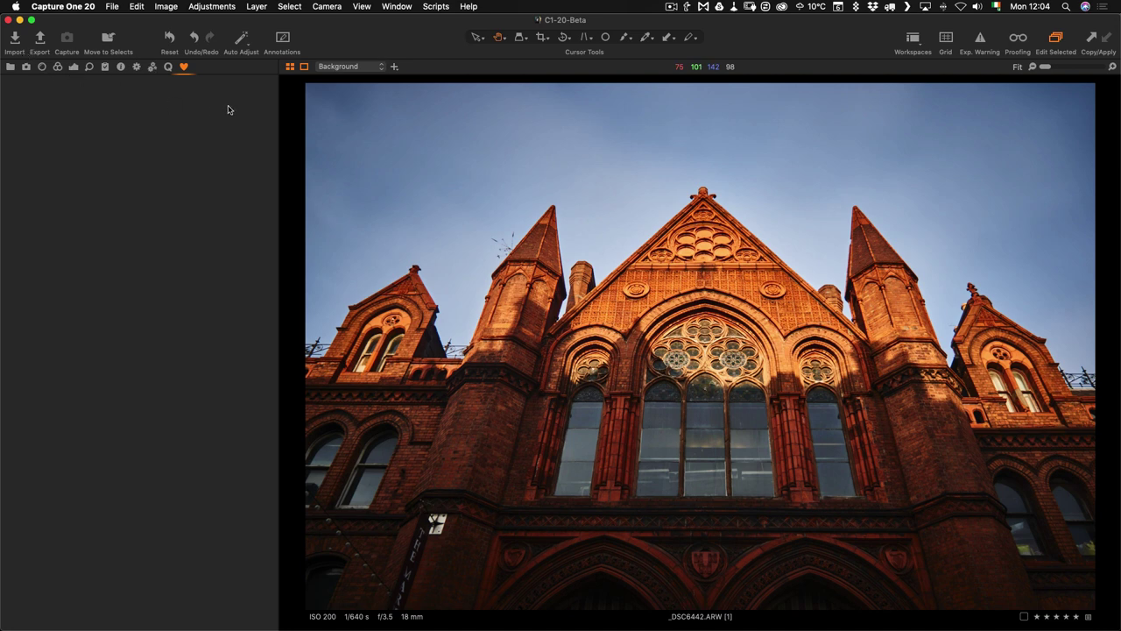
Step: Add Histogram and Exposure to Favourites, moving Exposure into the scrollable area
right_click(167, 124)
mouse_move(202, 123)
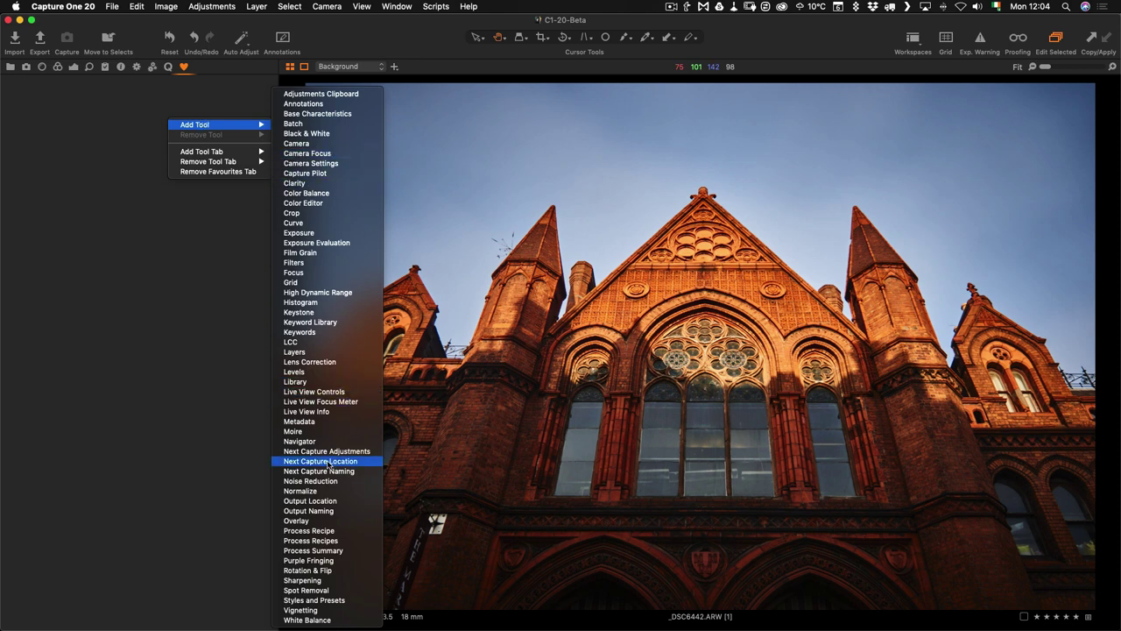
left_click(303, 302)
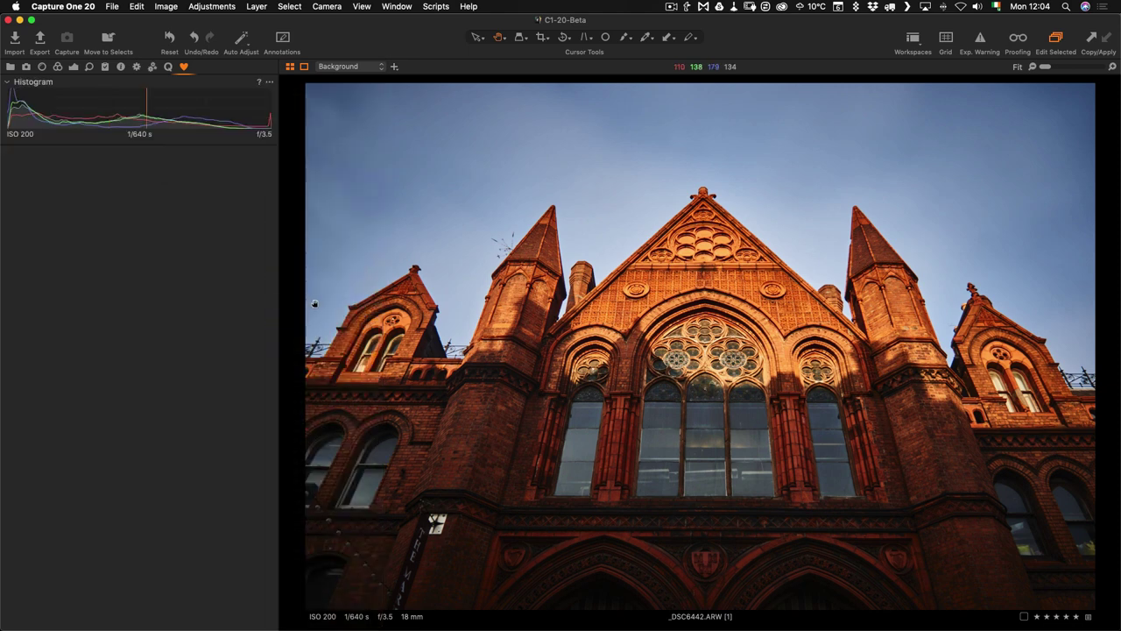
right_click(179, 171)
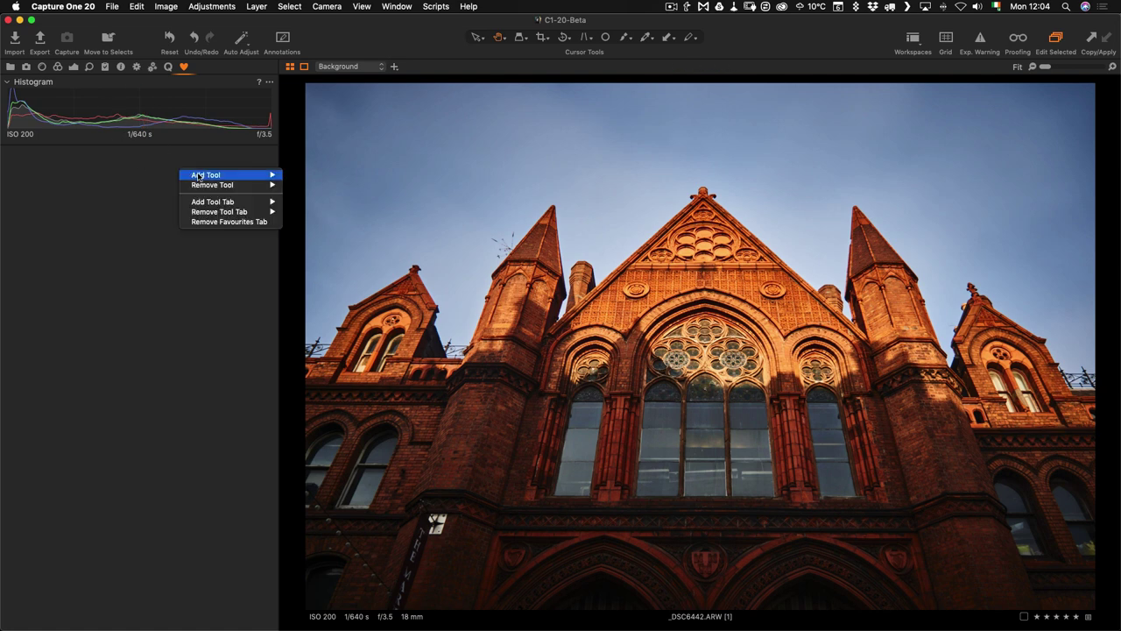
mouse_move(197, 175)
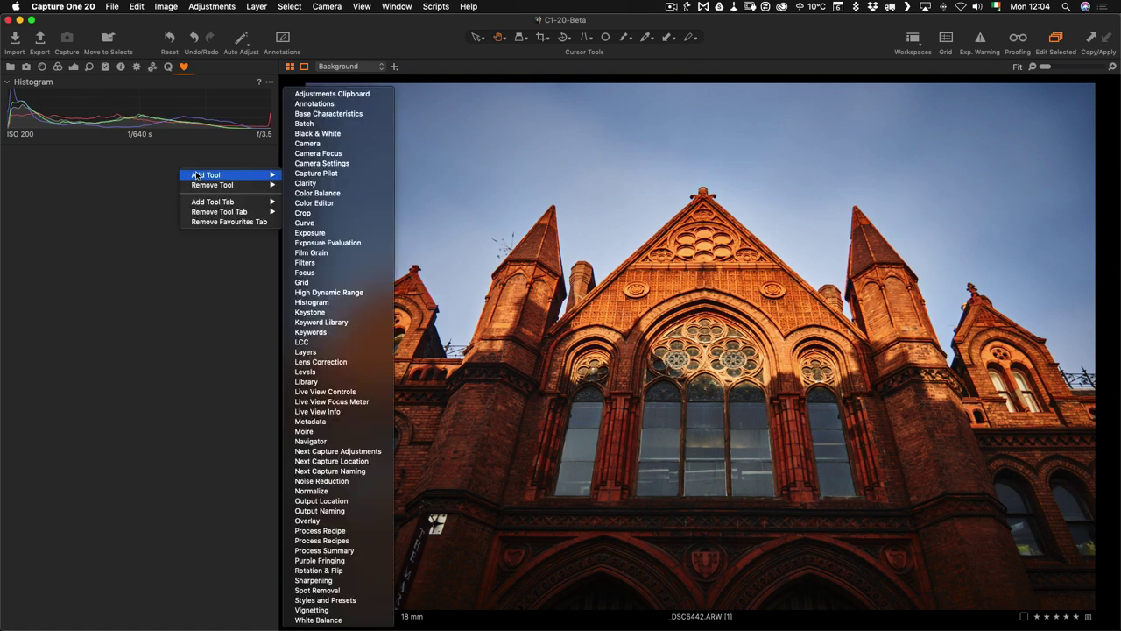
left_click(309, 232)
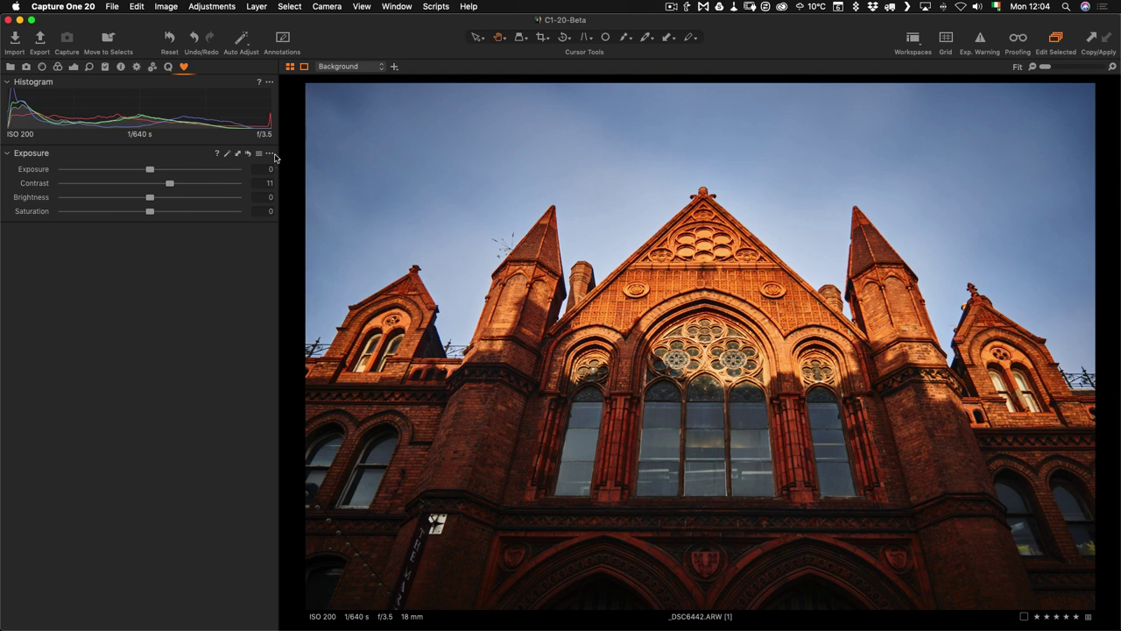
left_click(269, 154)
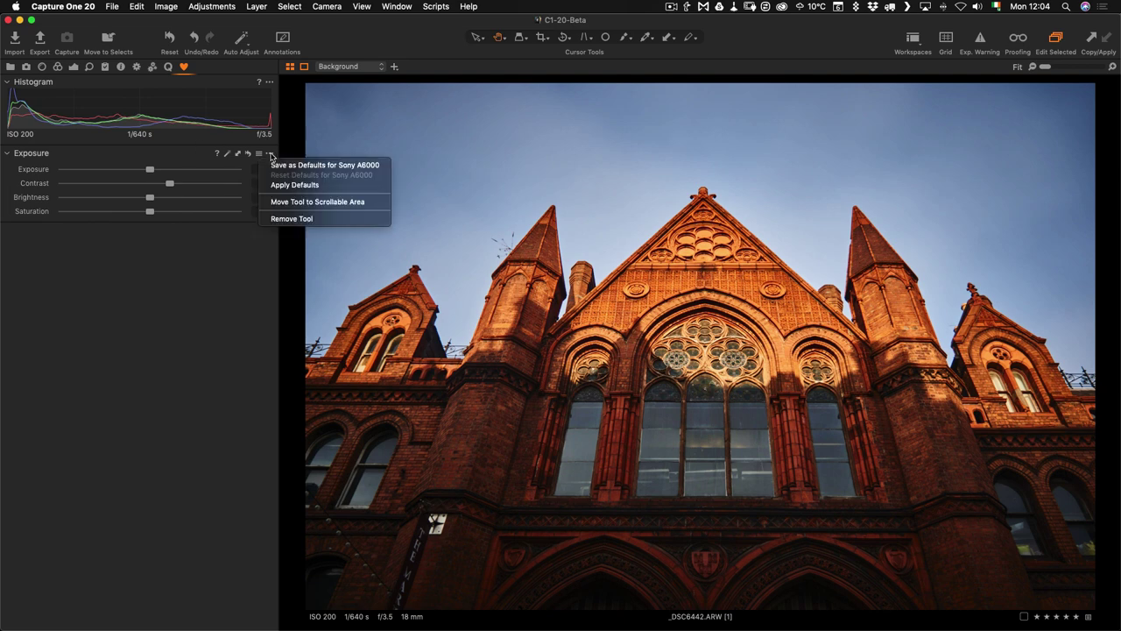
left_click(309, 202)
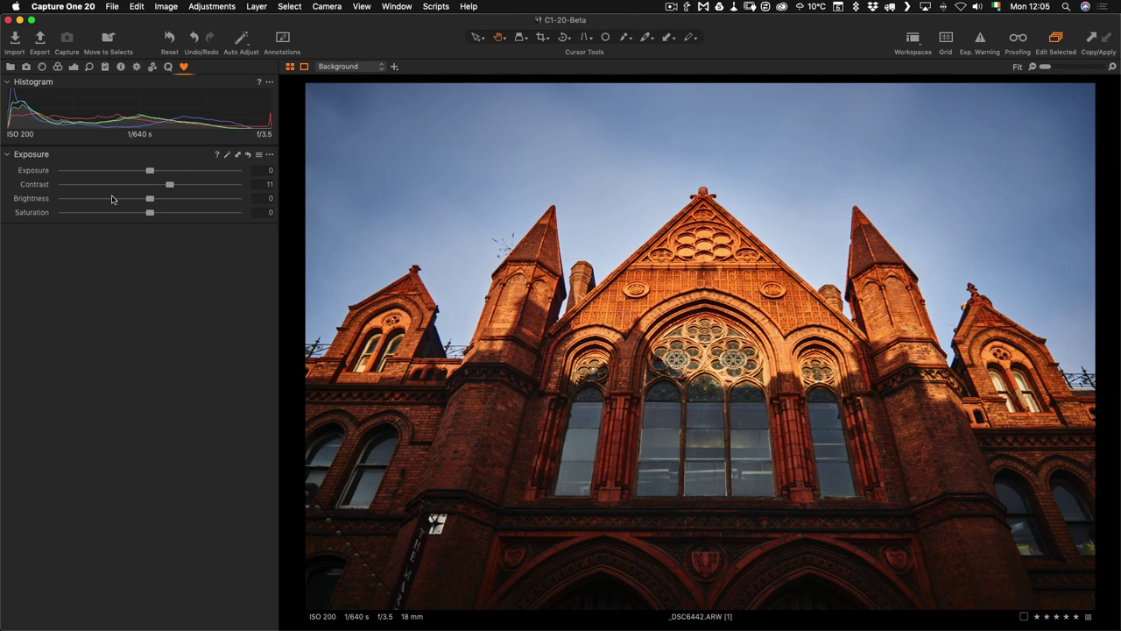
Step: Add the High Dynamic Range, Clarity and Curve tools to the Favourites tab
right_click(213, 235)
mouse_move(270, 239)
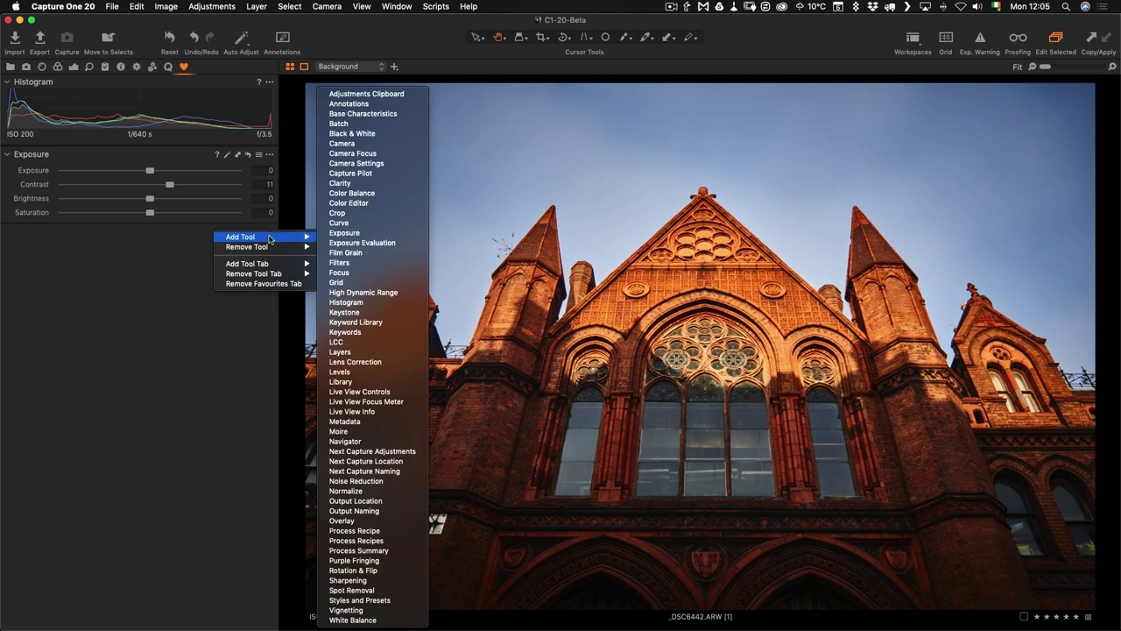
left_click(361, 291)
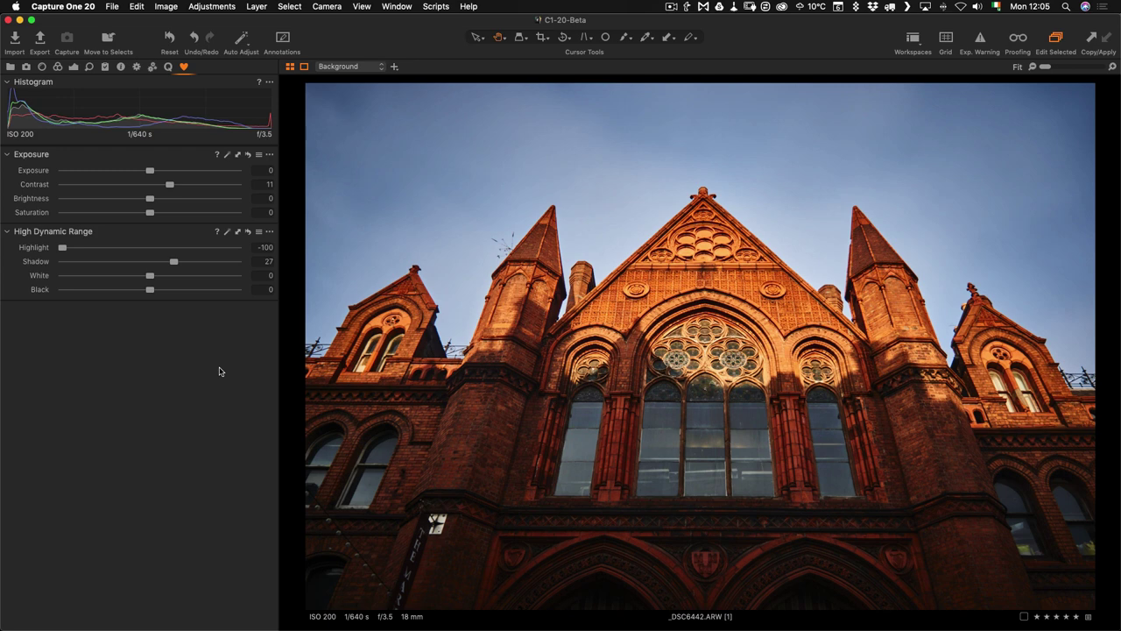
right_click(226, 338)
mouse_move(231, 339)
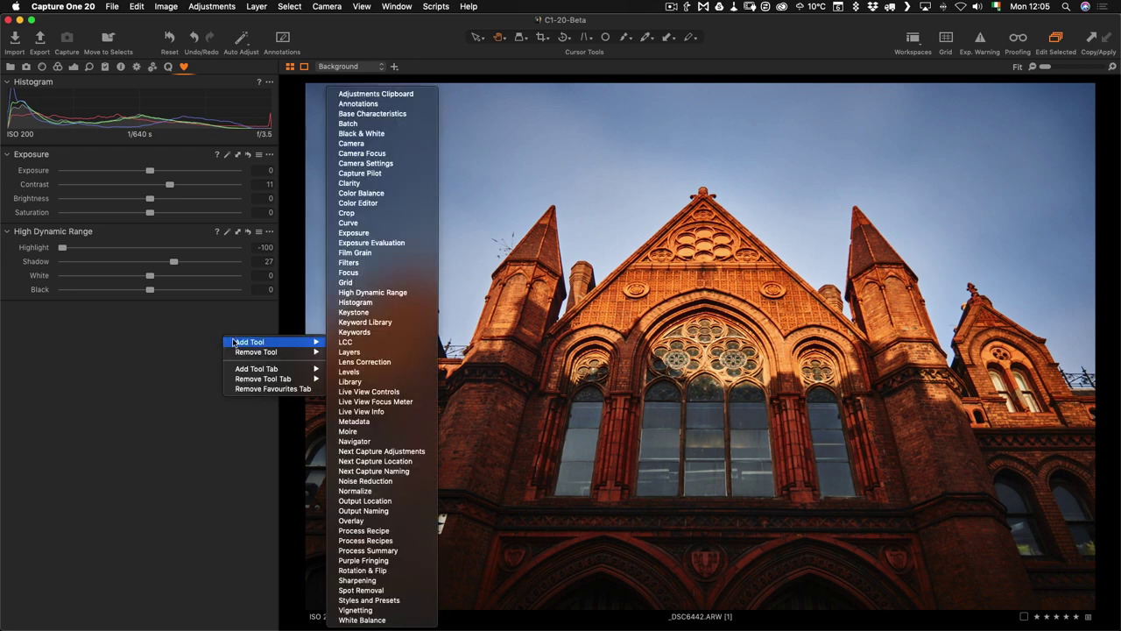
left_click(362, 183)
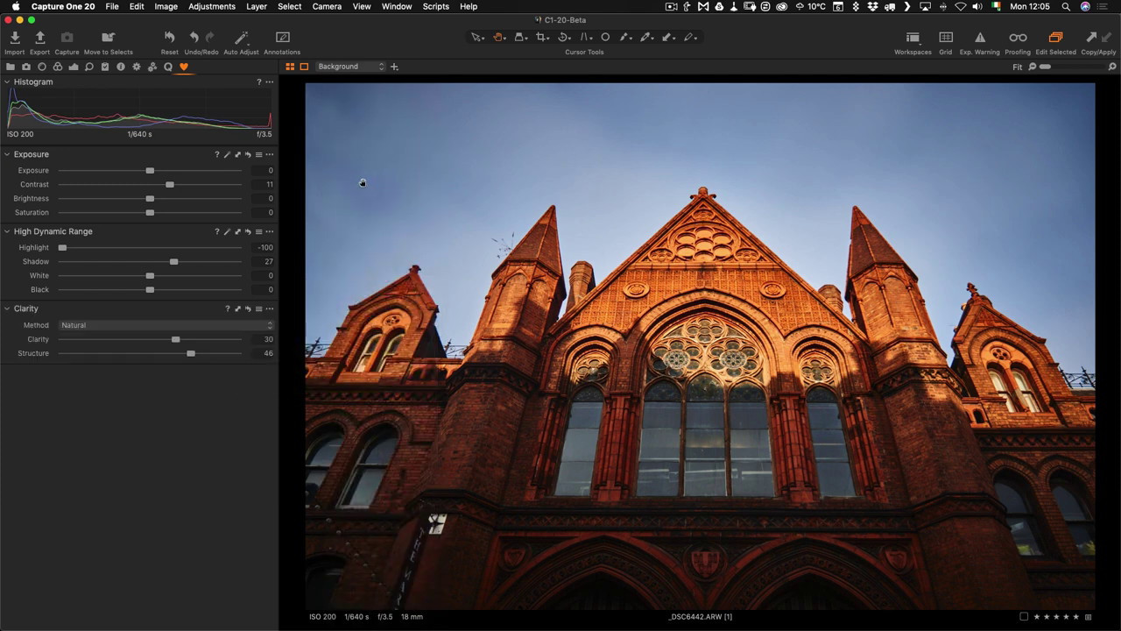
right_click(238, 391)
mouse_move(285, 398)
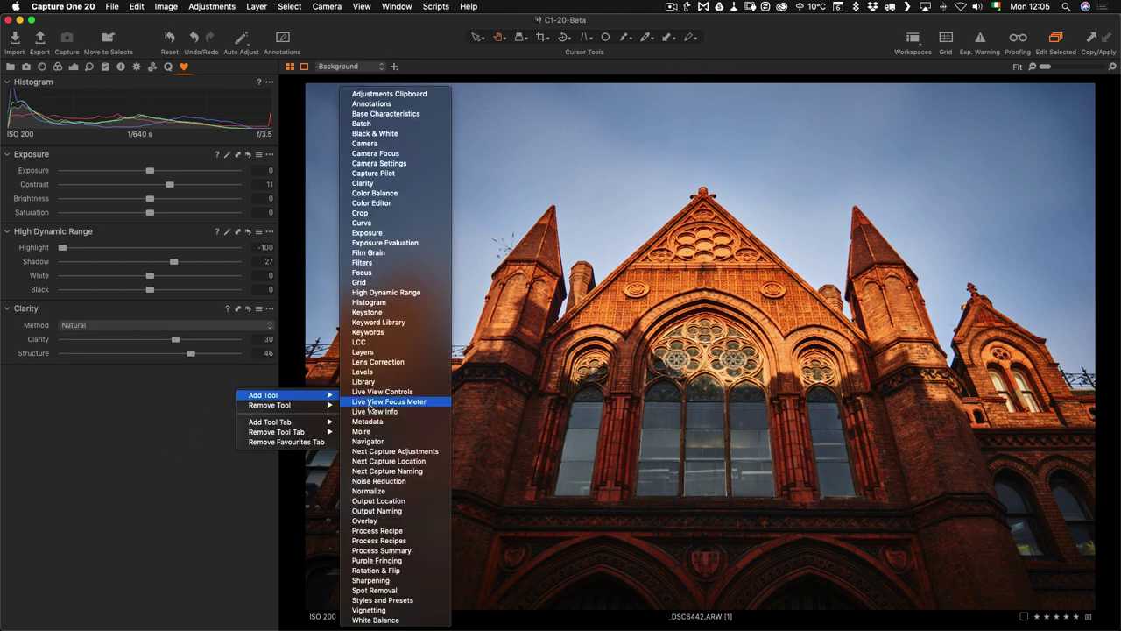
left_click(382, 223)
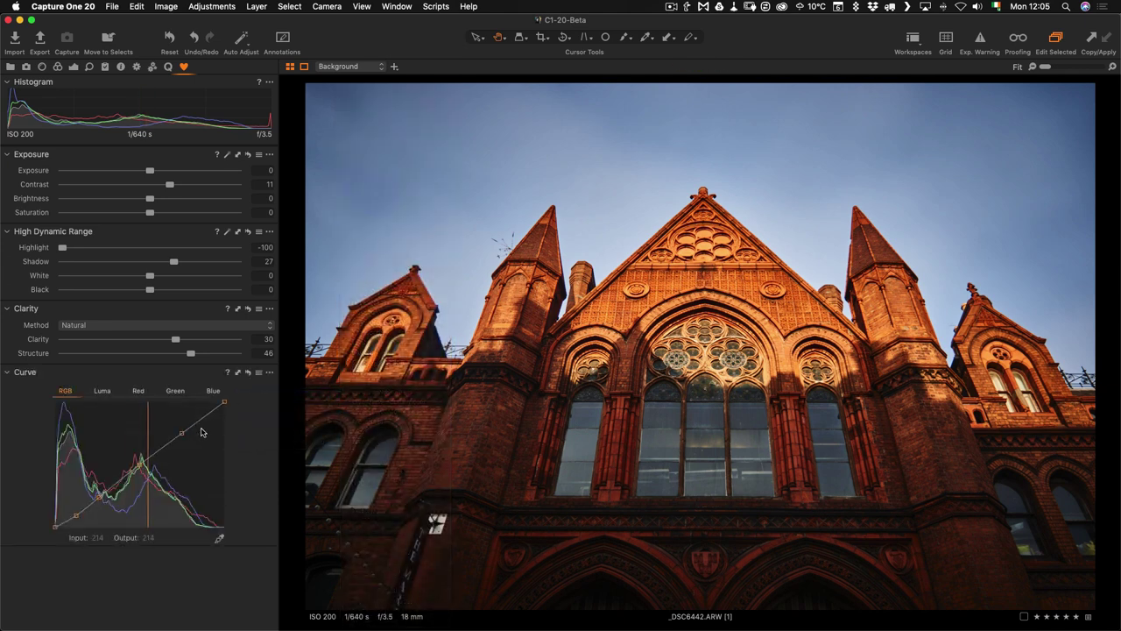
Step: Add the Sharpening and Color Editor tools to the Favourites tab
right_click(207, 584)
mouse_move(260, 576)
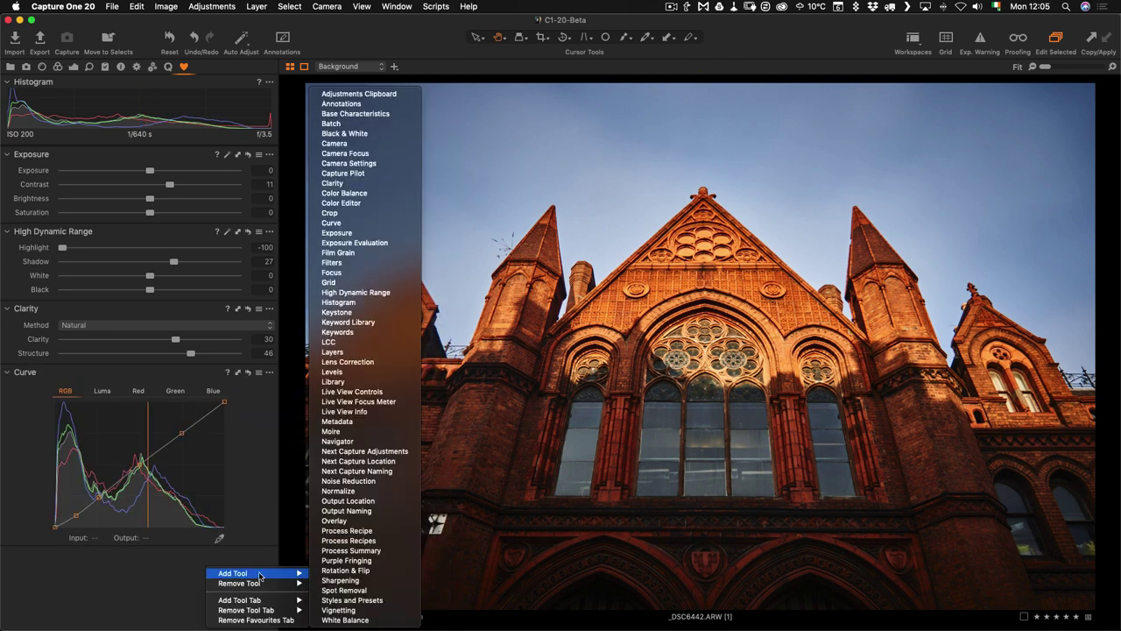
left_click(342, 580)
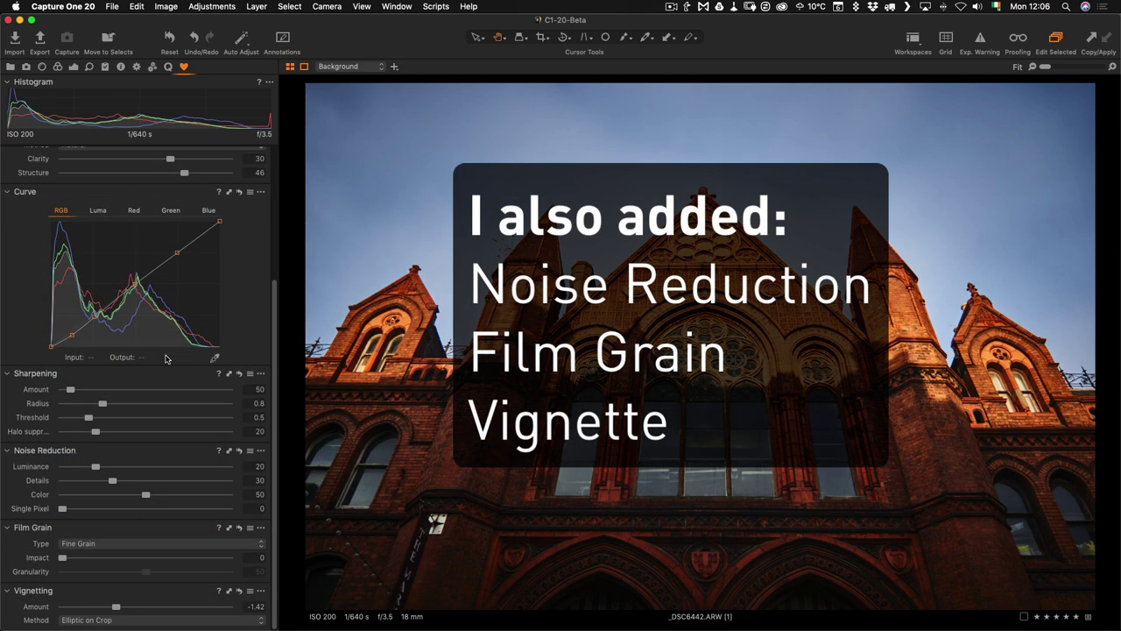
right_click(177, 593)
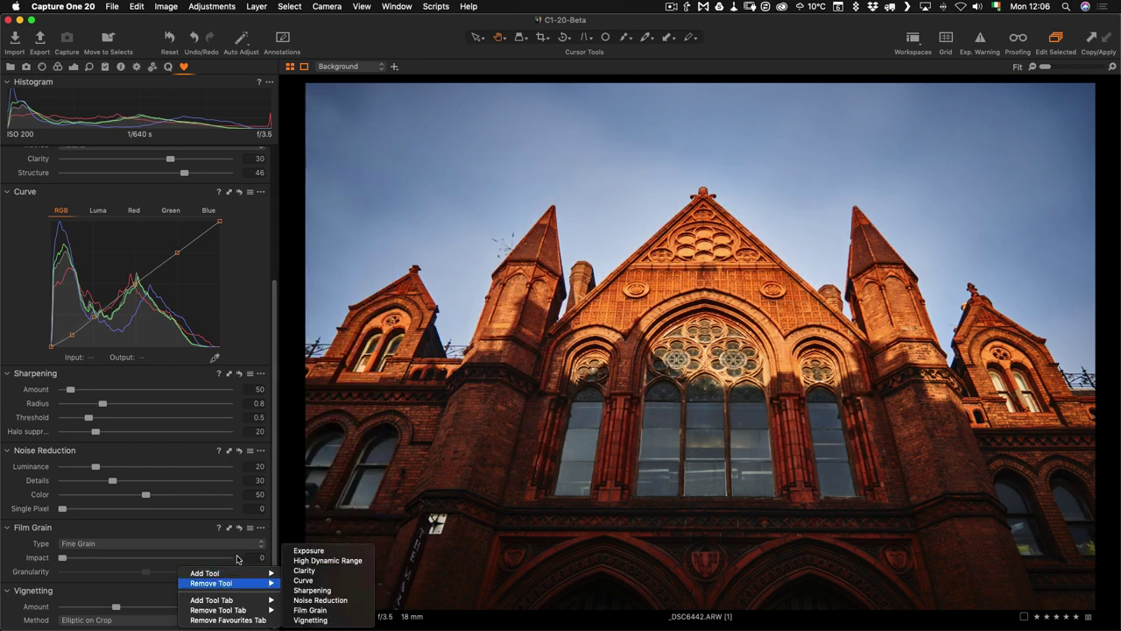
mouse_move(224, 574)
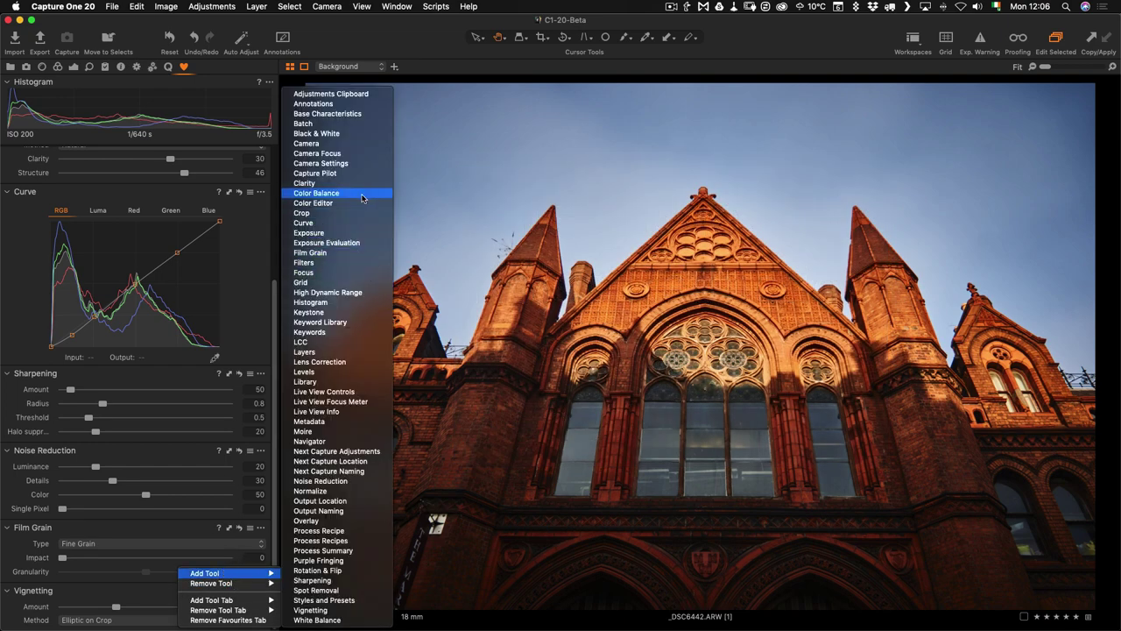
left_click(372, 202)
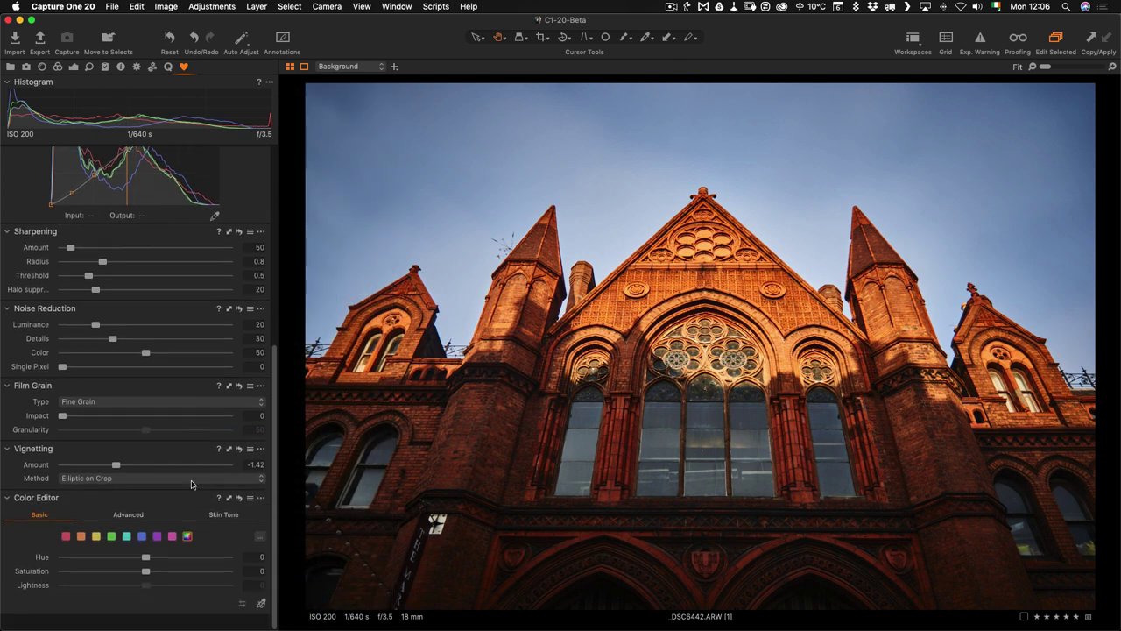
Step: Move Color Editor up in the Favourites tab to sit just below Curve
left_click_drag(163, 505, 171, 453)
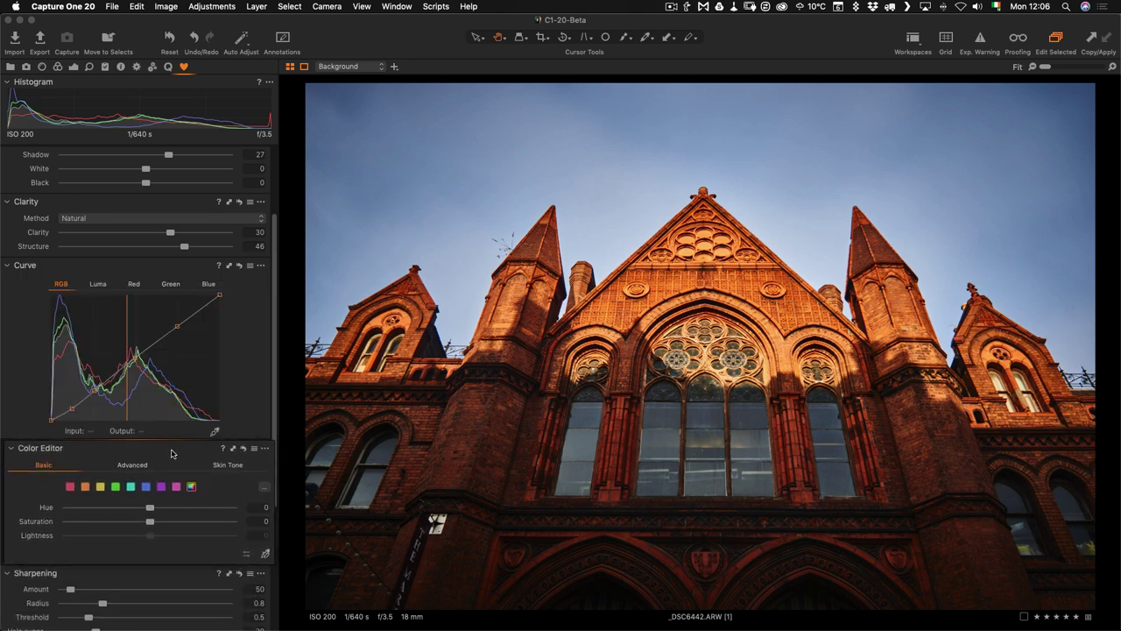
scroll(182, 391, "down", 6)
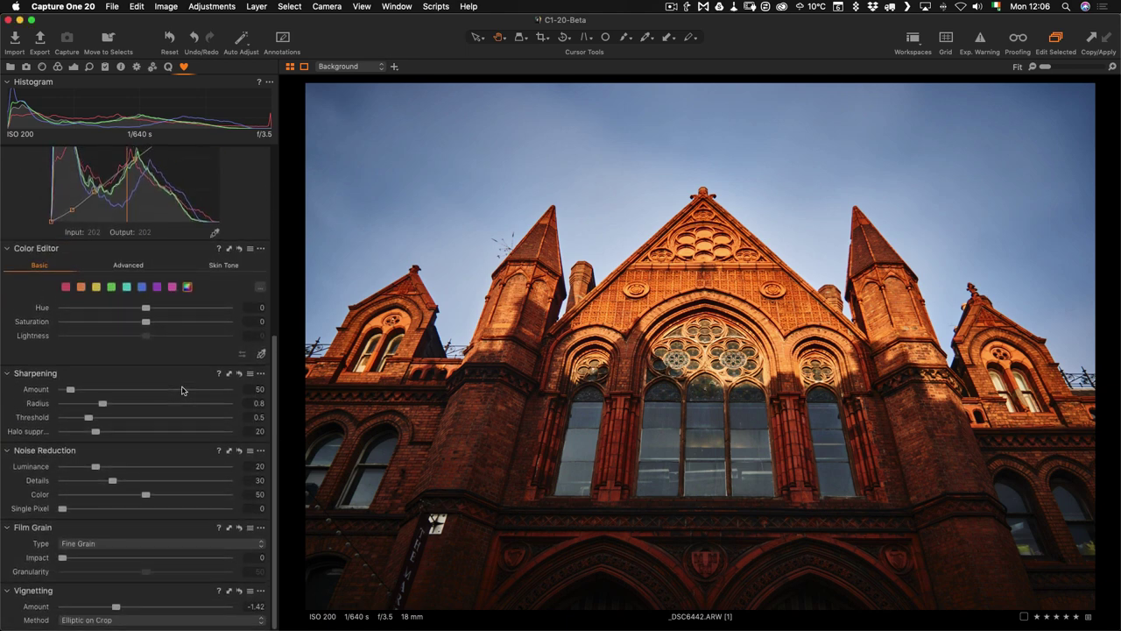
scroll(183, 391, "up", 9)
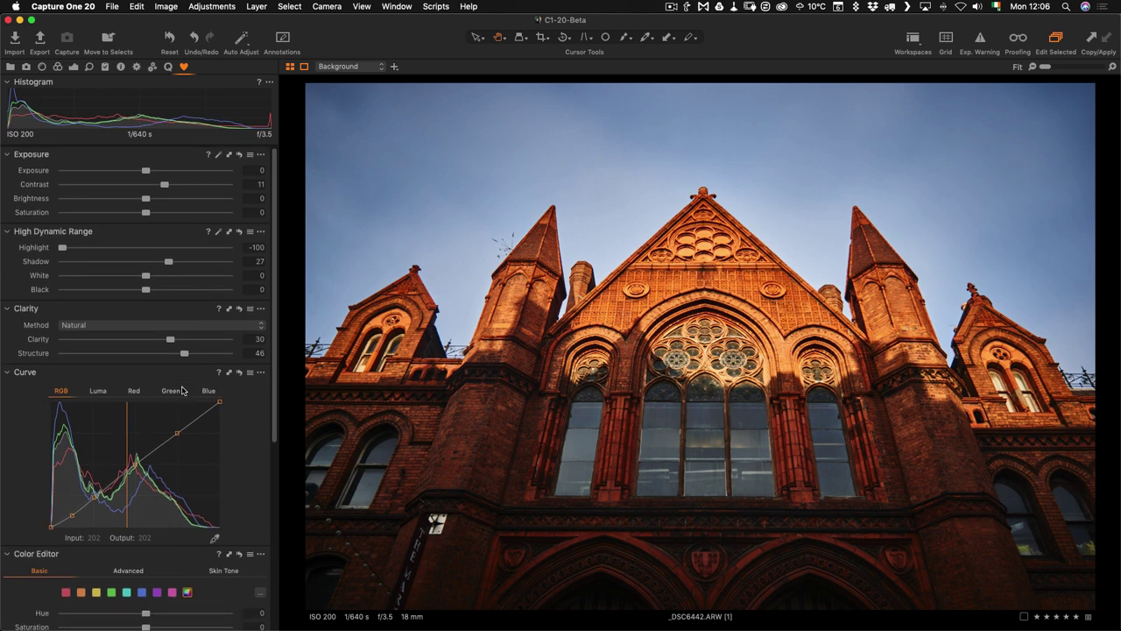
scroll(183, 391, "down", 9)
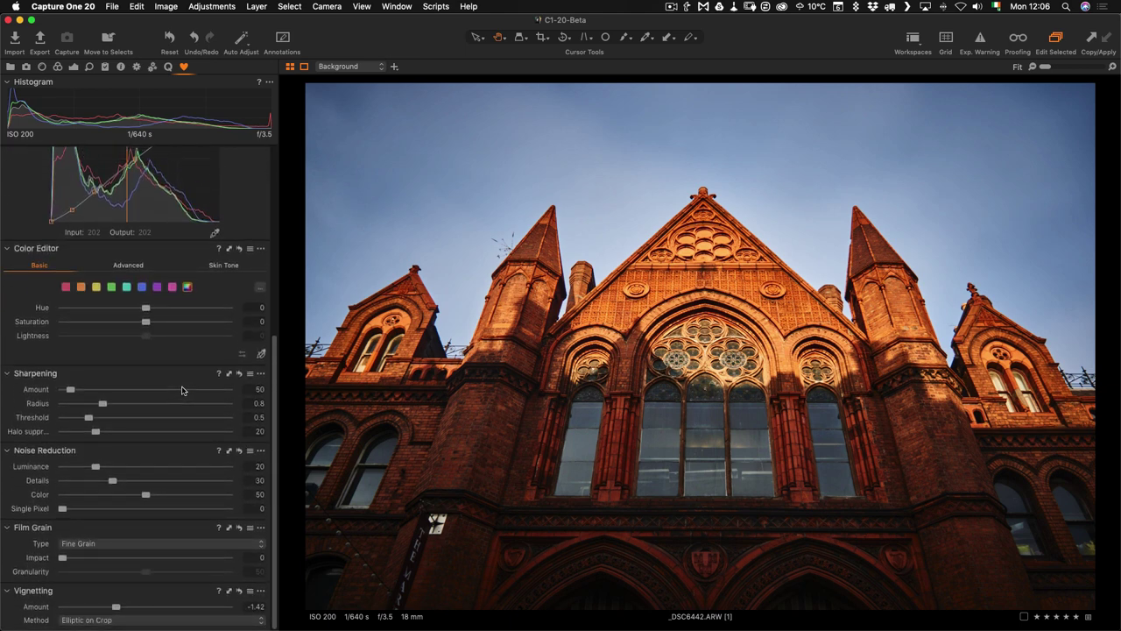
scroll(182, 391, "up", 9)
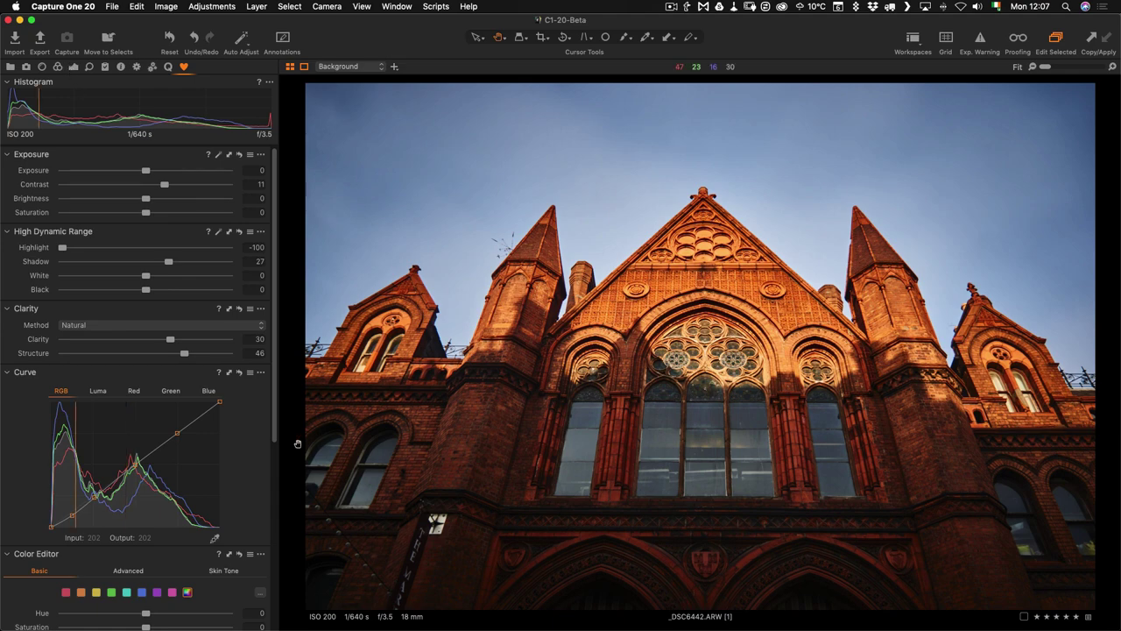
Step: Add White Balance to the Favourites tab and place it directly below Histogram
right_click(242, 391)
mouse_move(297, 393)
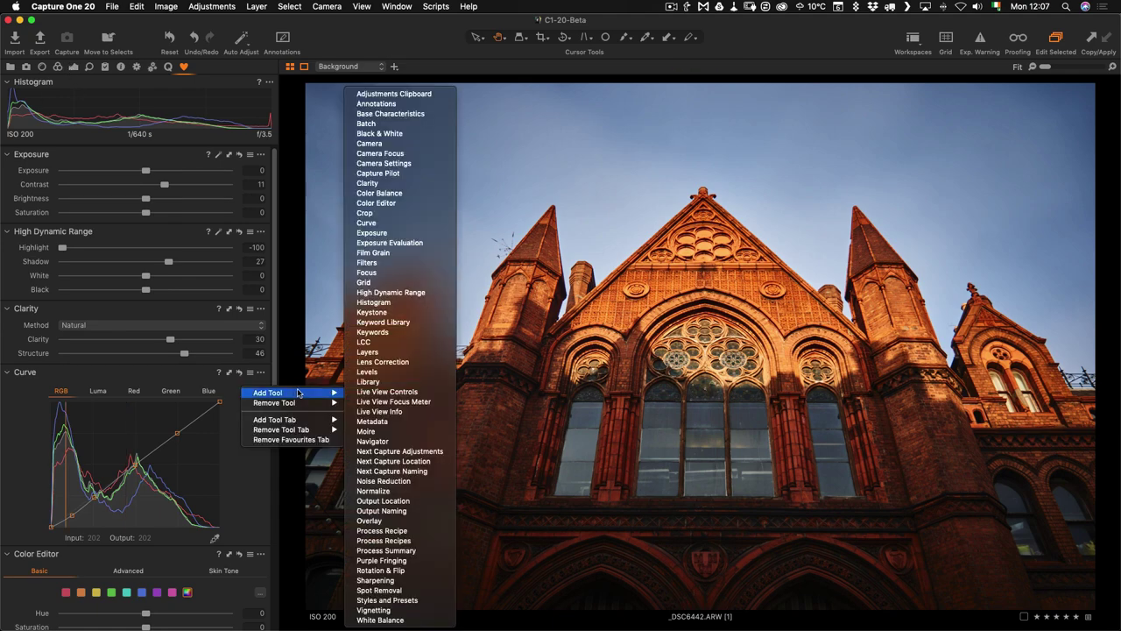
left_click(373, 610)
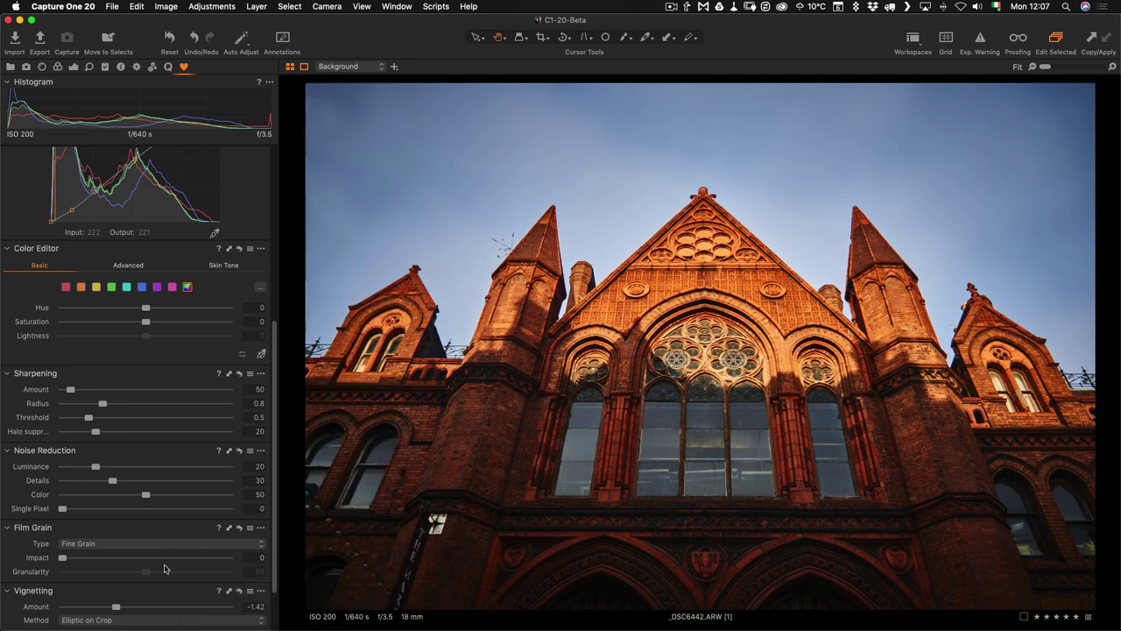
left_click_drag(162, 573, 145, 161)
Step: Scroll through the Favourites tab to review the new tool order
scroll(171, 294, "down", 5)
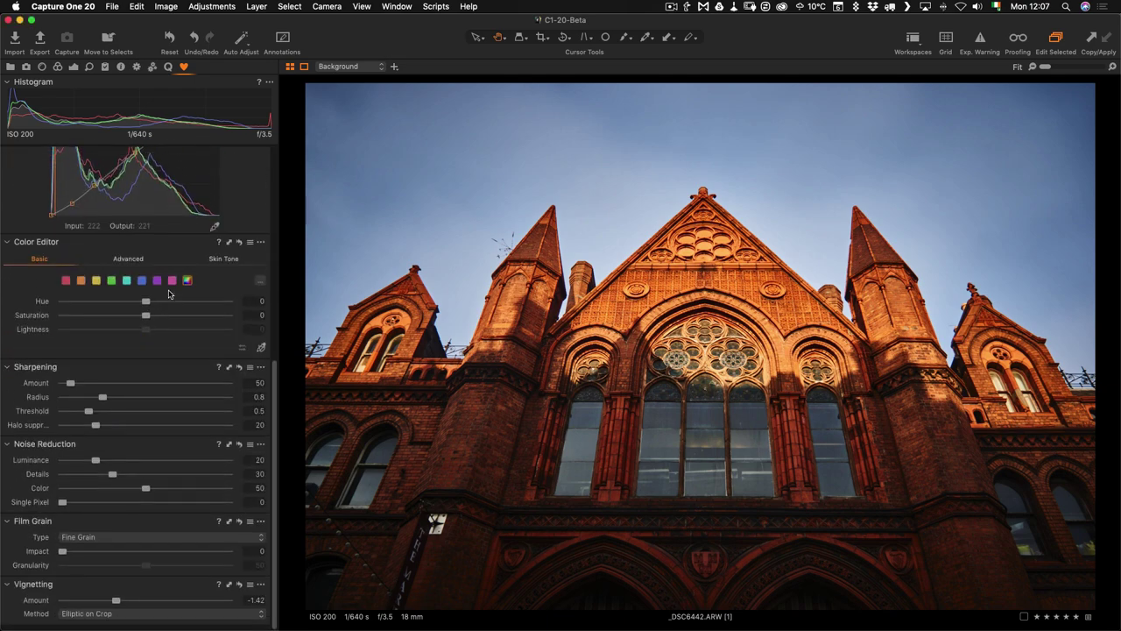
scroll(169, 294, "up", 5)
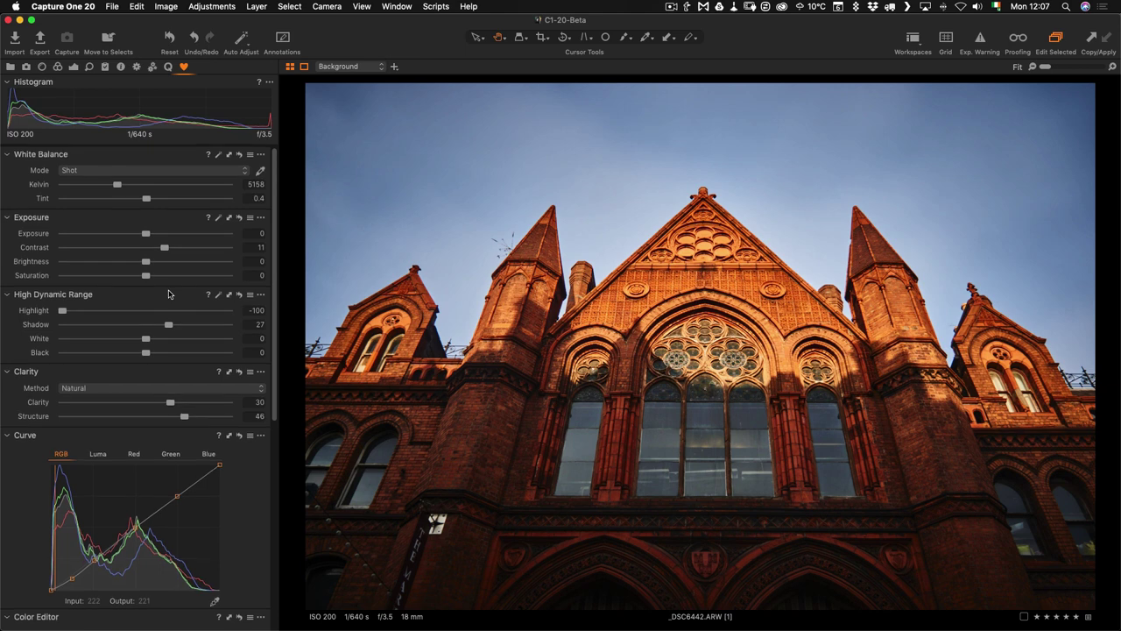
scroll(169, 294, "down", 1)
scroll(169, 294, "up", 1)
scroll(88, 392, "down", 6)
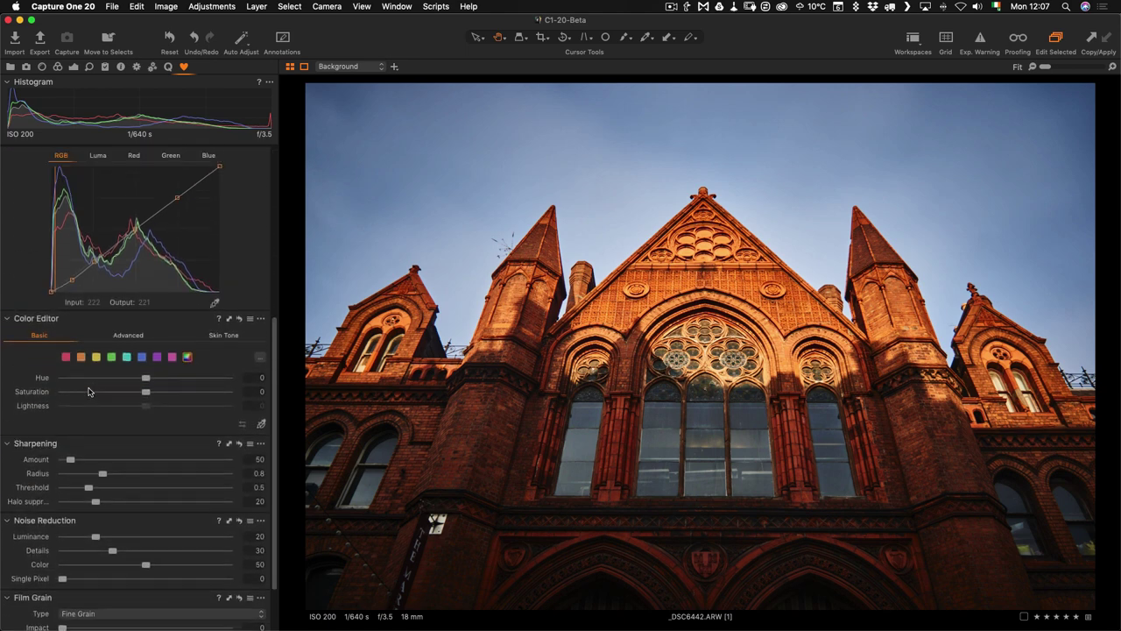
scroll(88, 392, "up", 6)
scroll(89, 392, "down", 6)
scroll(89, 391, "up", 6)
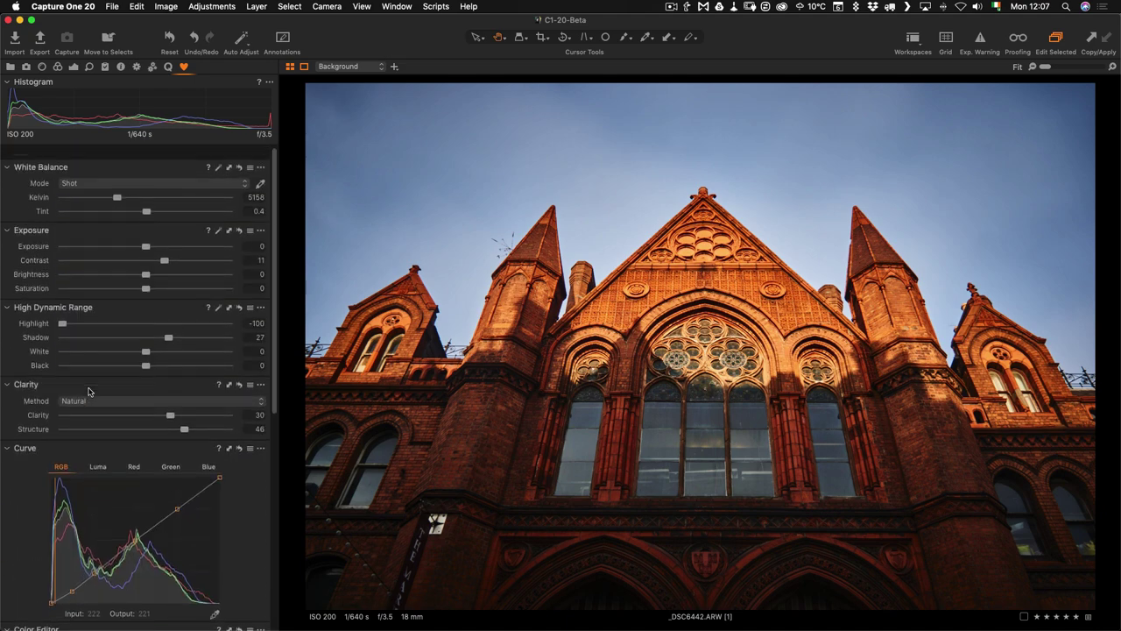
scroll(89, 392, "down", 1)
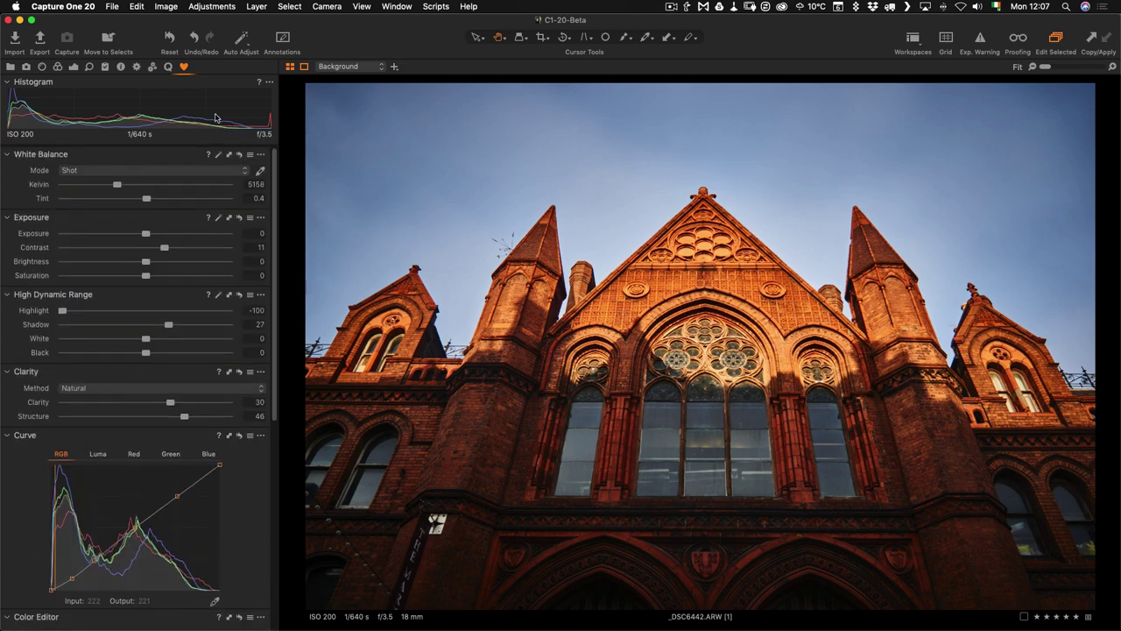
Step: Collapse Styles and Presets in the Quick tab, then go back to the Favourites tab
left_click(168, 68)
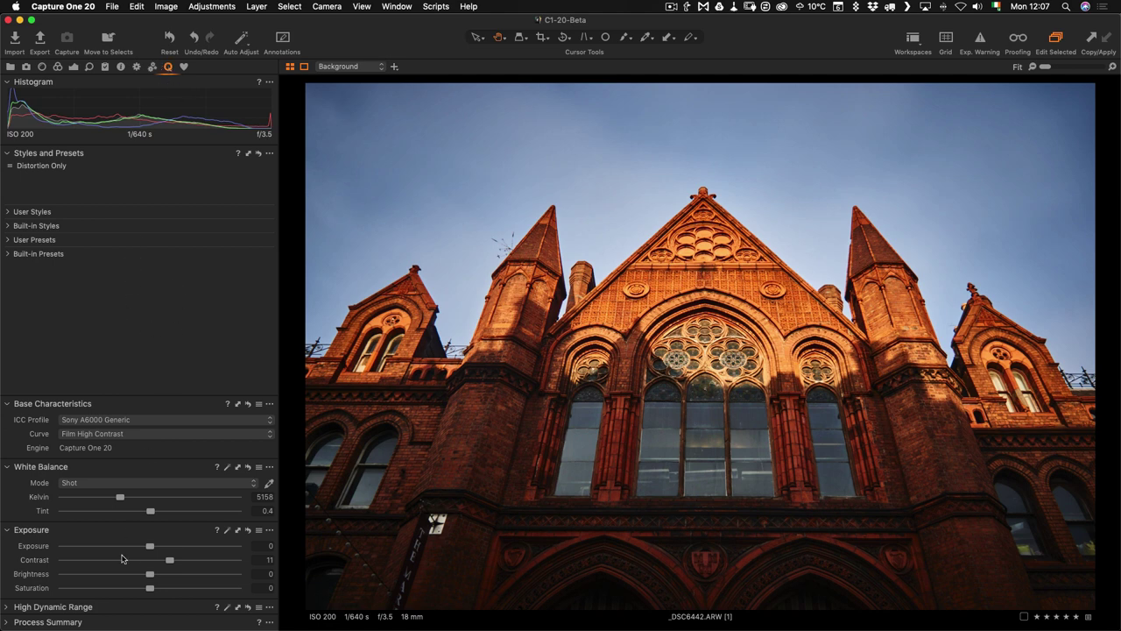
left_click(8, 153)
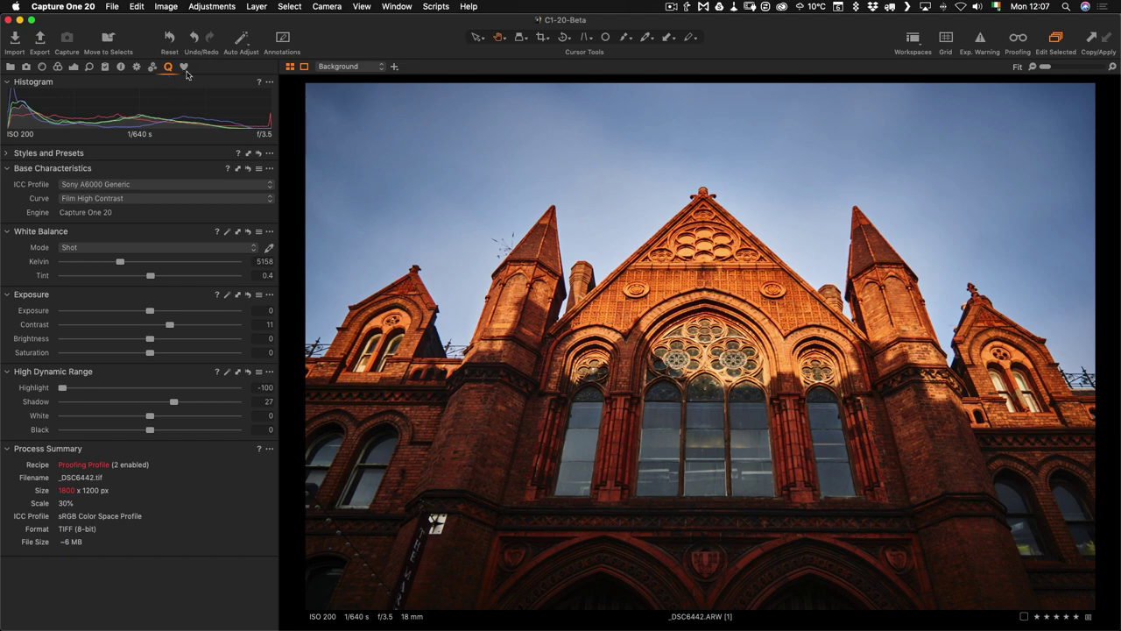
left_click(184, 68)
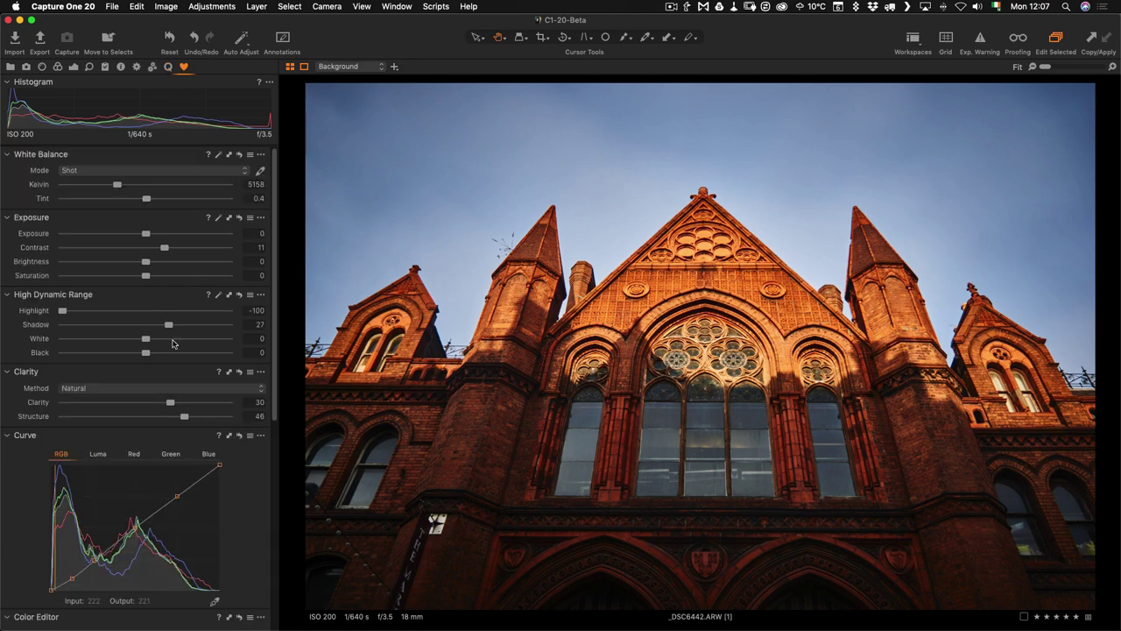
scroll(173, 344, "down", 10)
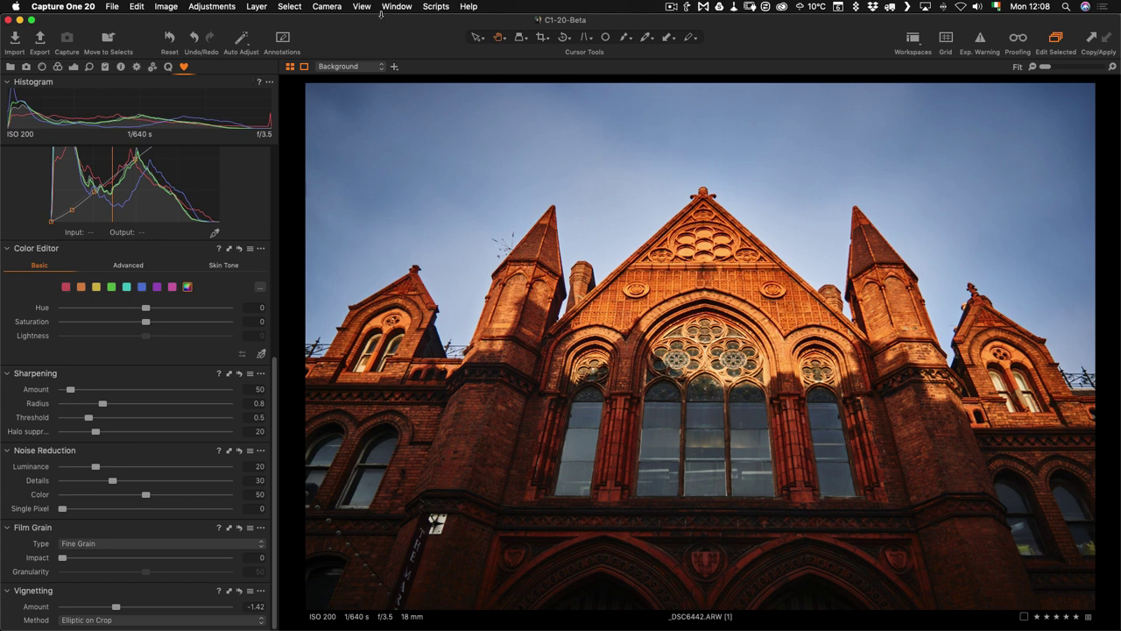
Step: Save the layout as a new workspace named with the user's name followed by 'Favo'
left_click(392, 8)
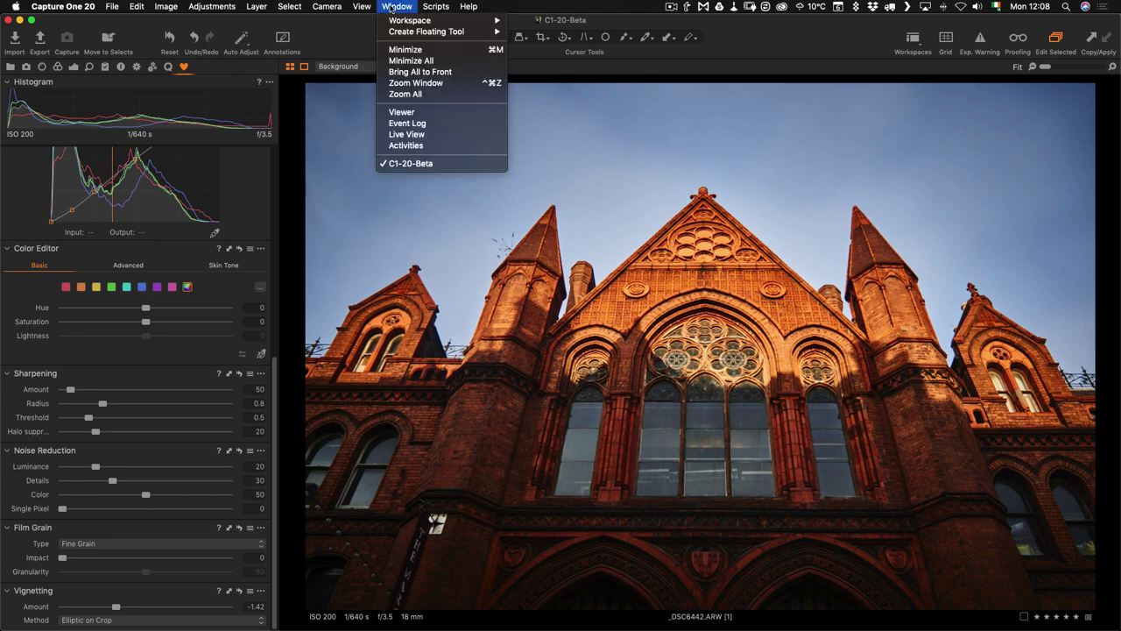
mouse_move(392, 23)
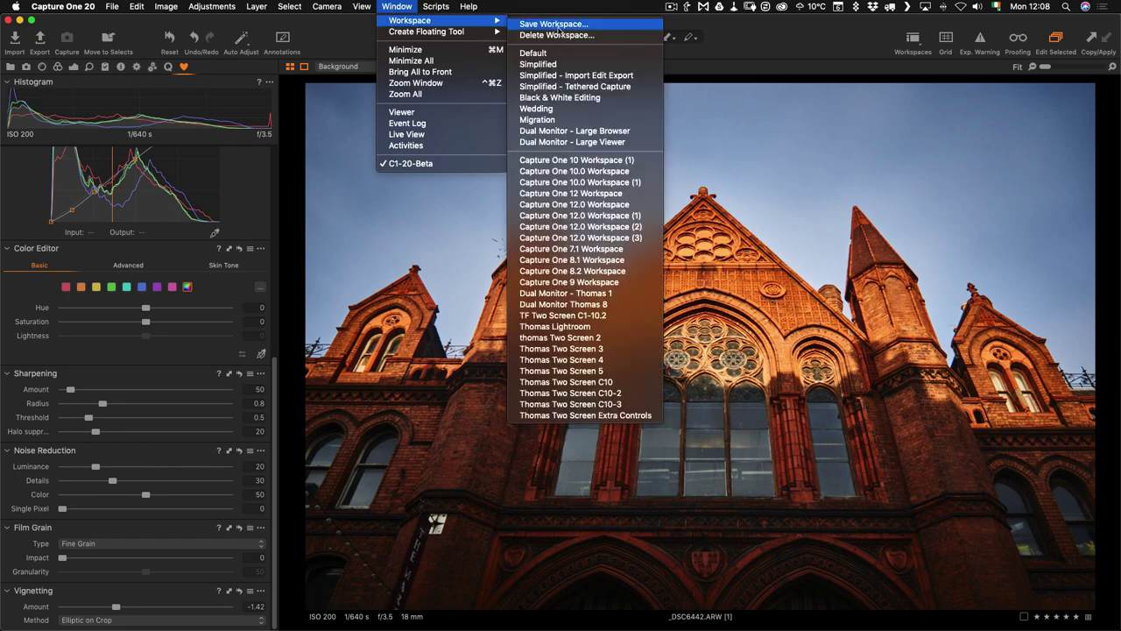
left_click(557, 25)
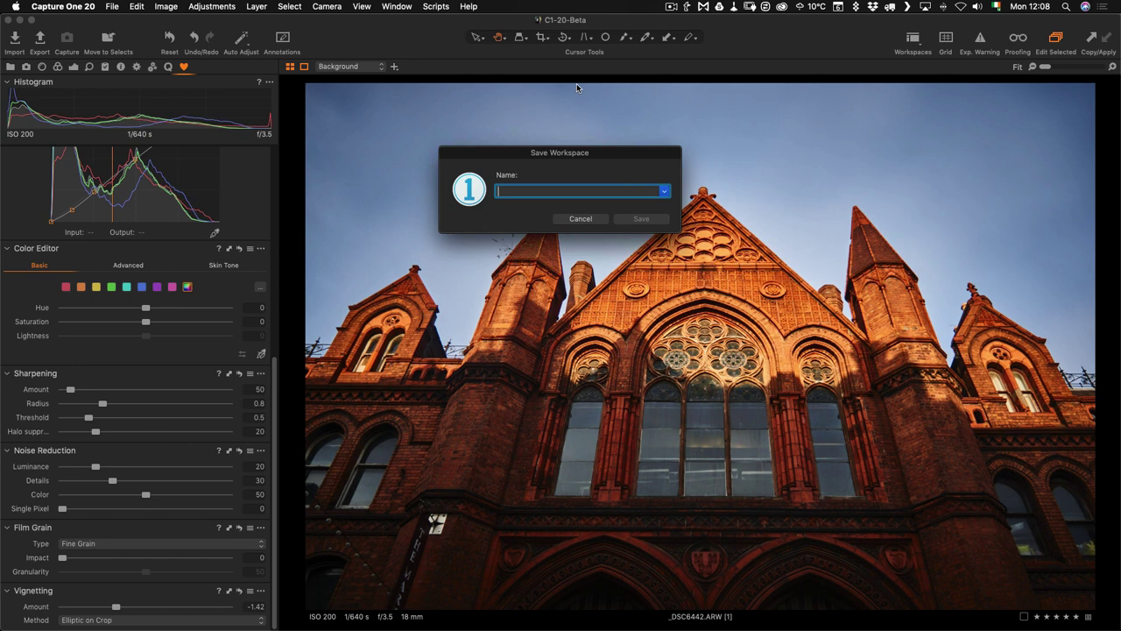
type("Tho")
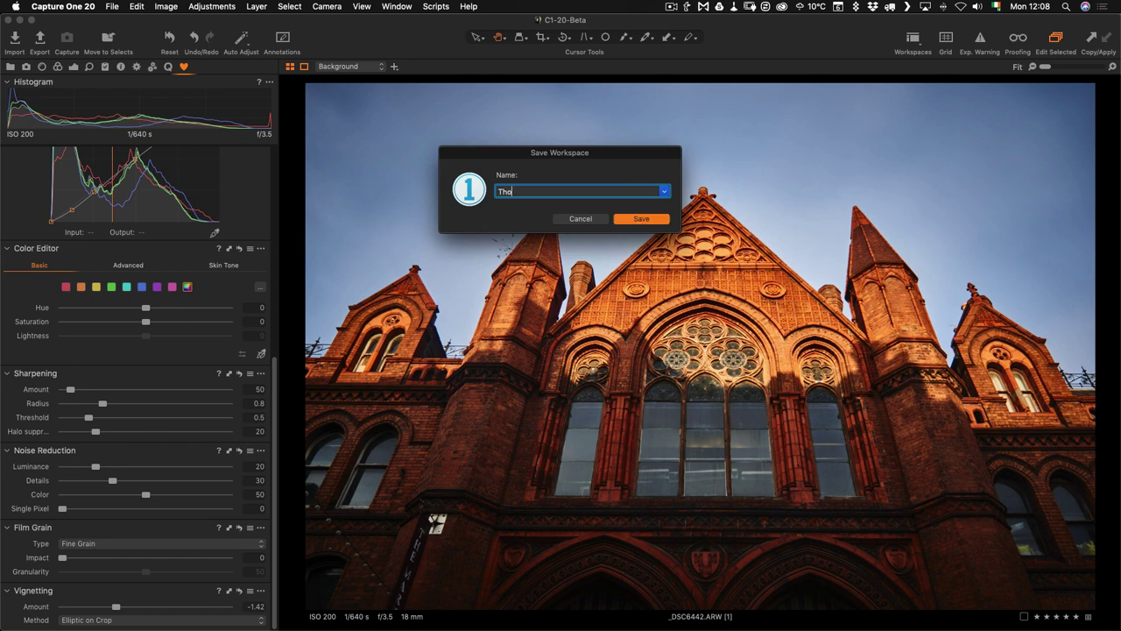
type("mas Favourites")
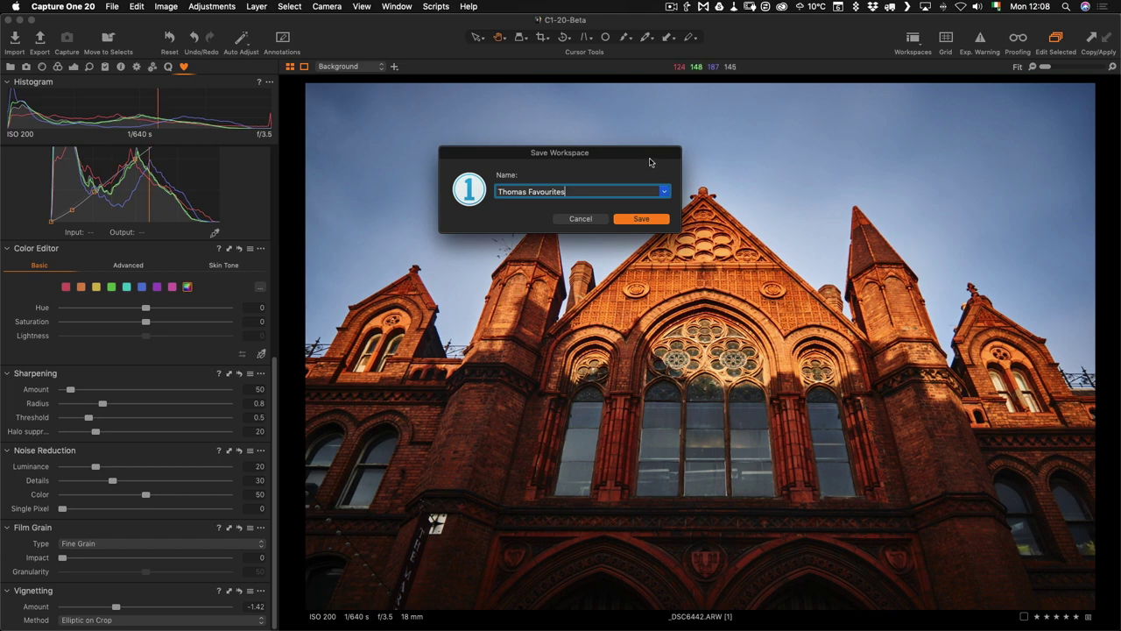
key("Return")
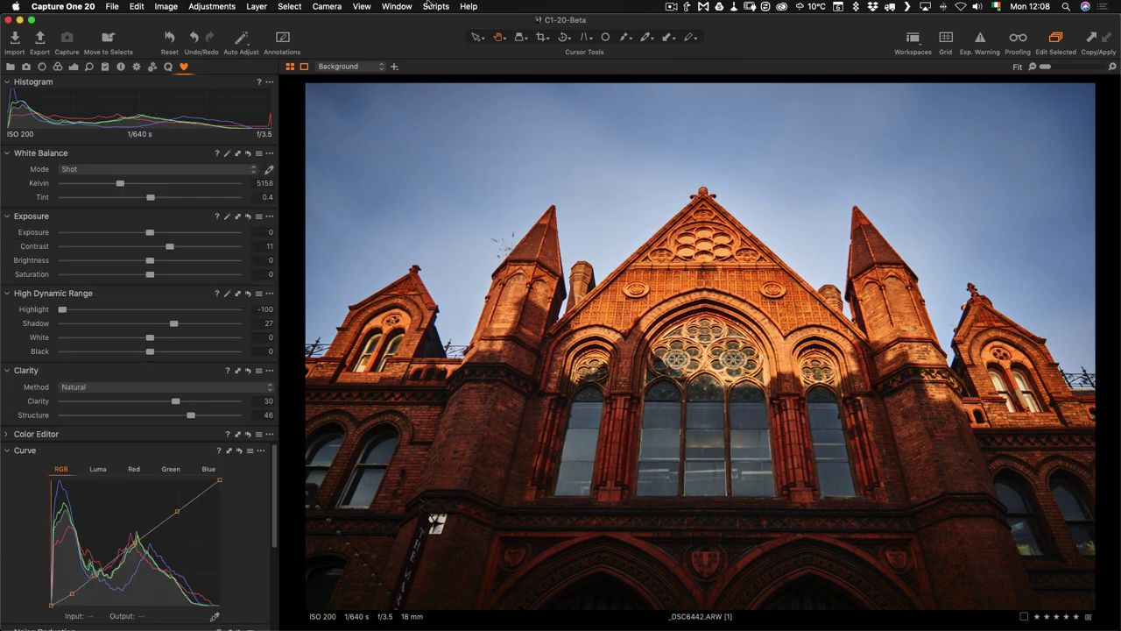
left_click(397, 6)
Step: Switch to the Default workspace, then reload the saved favourites workspace
mouse_move(432, 23)
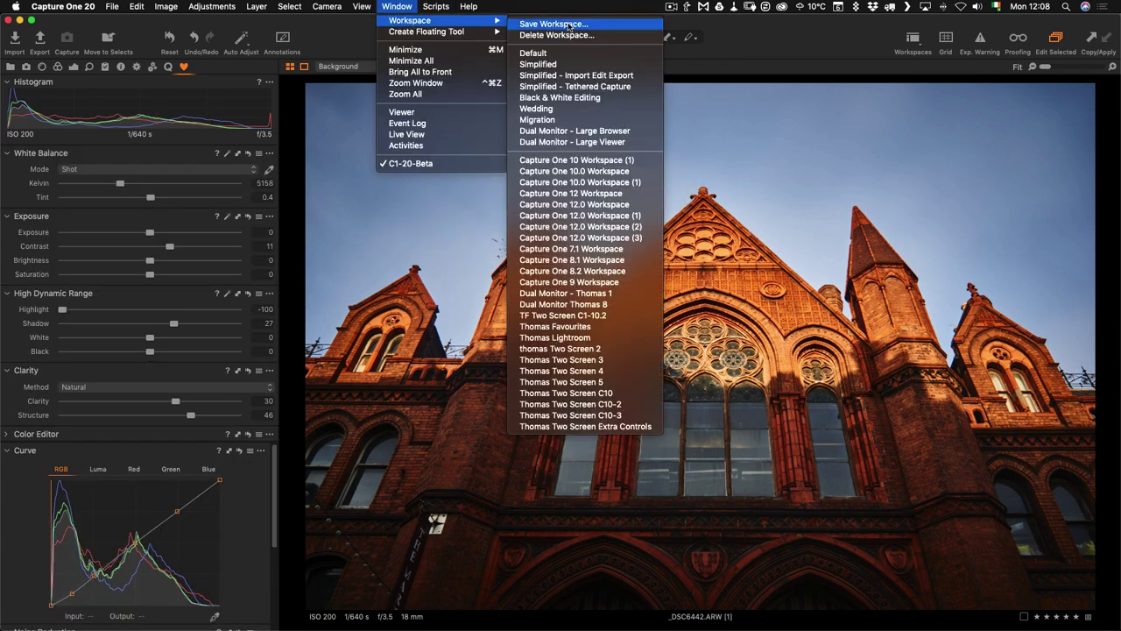
left_click(566, 55)
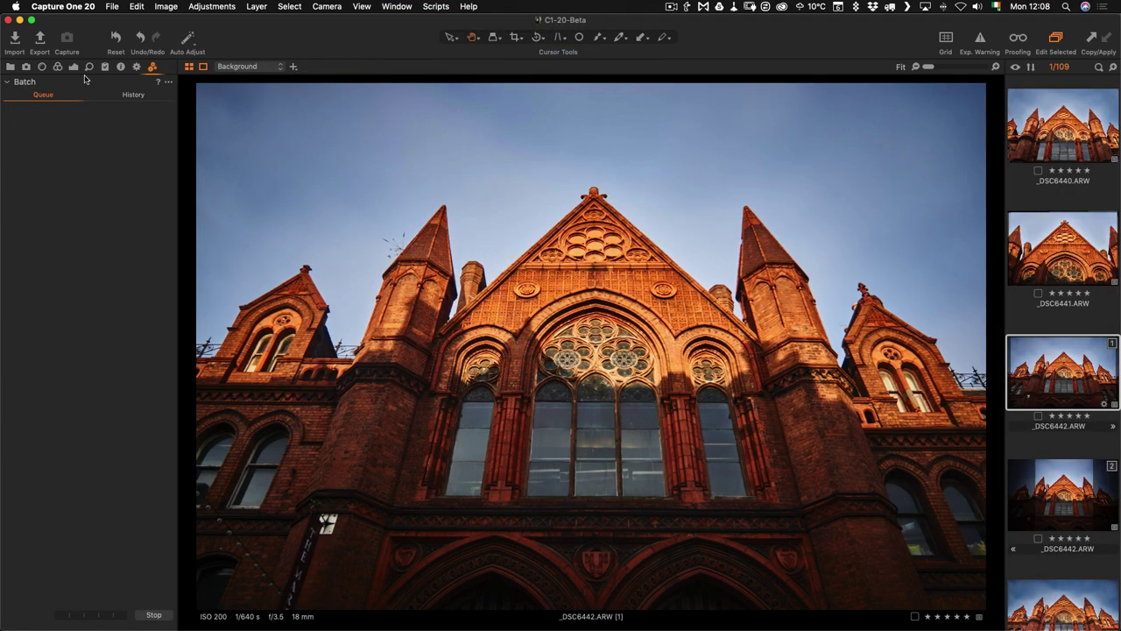
left_click(396, 6)
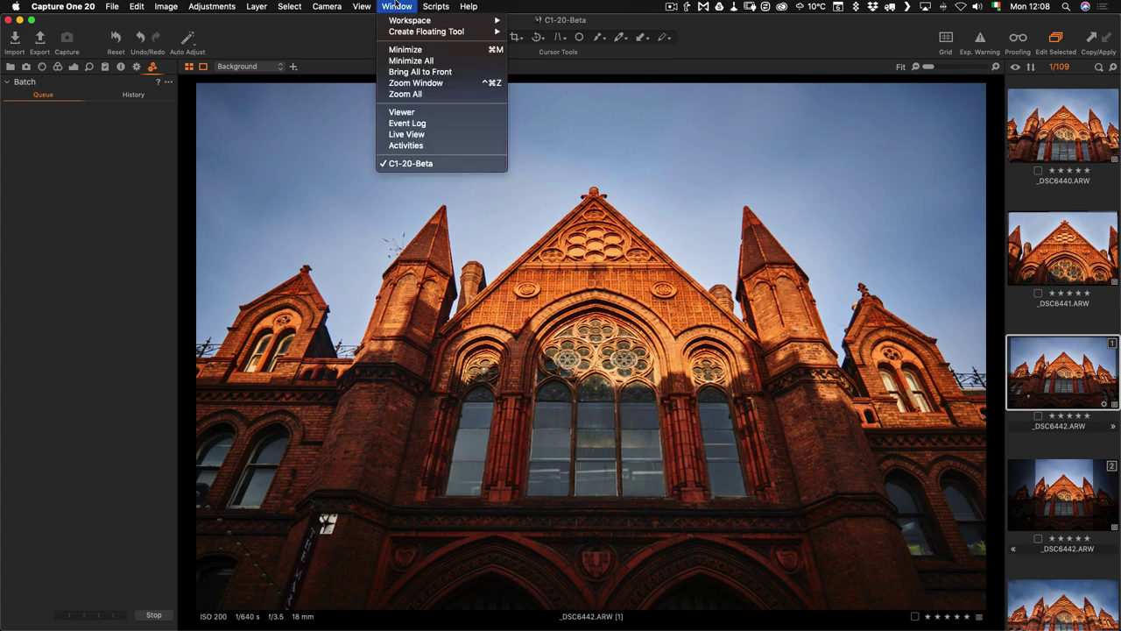
mouse_move(400, 19)
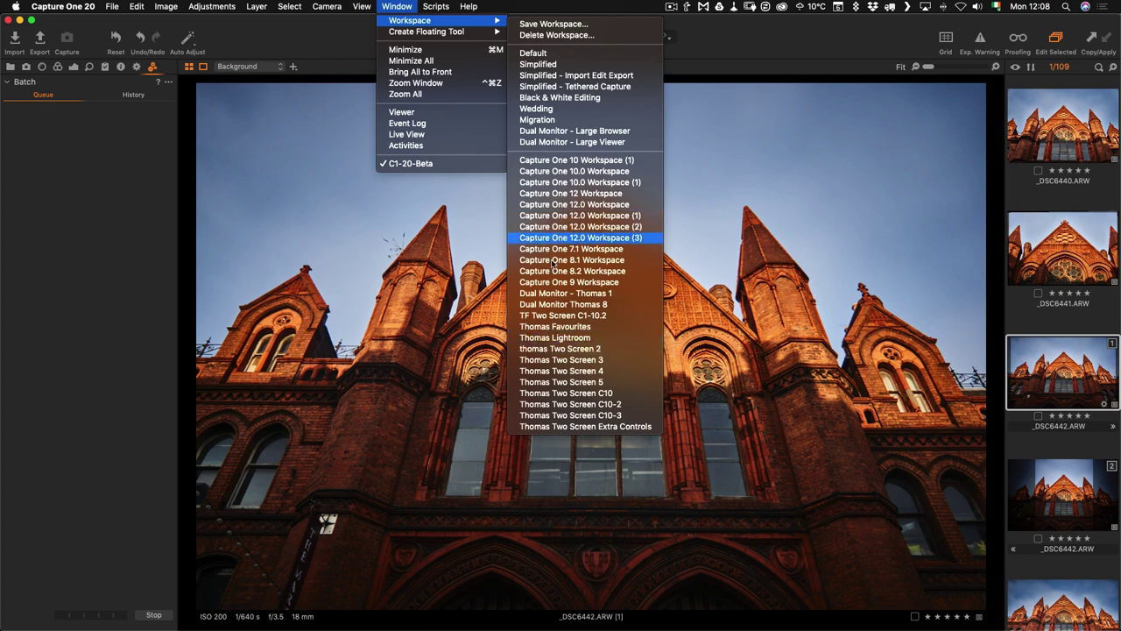
left_click(577, 330)
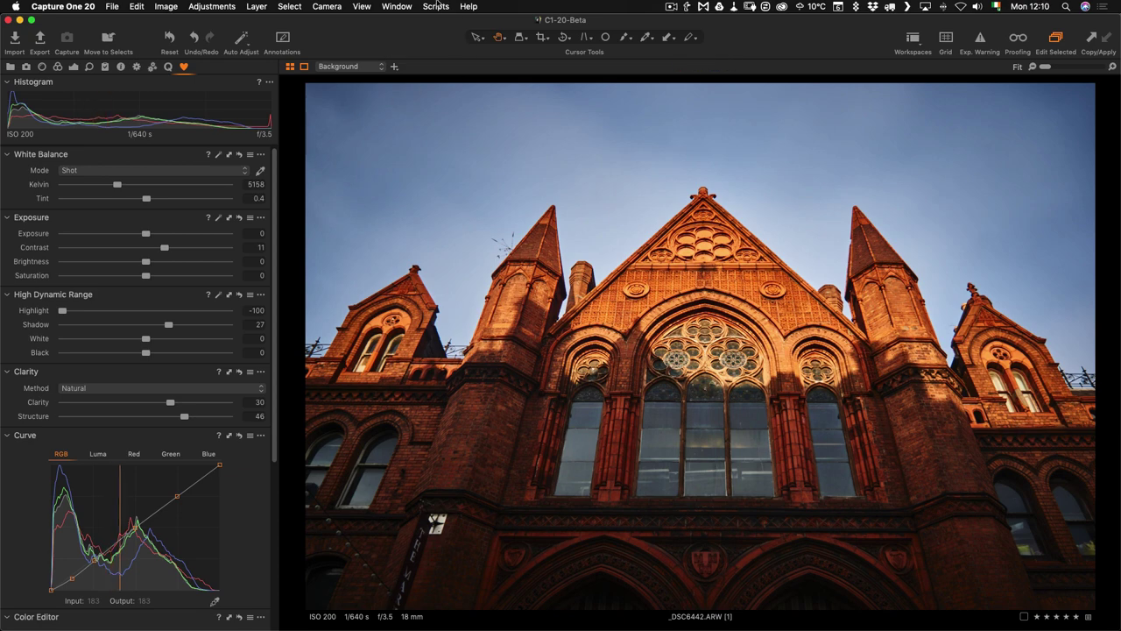
Step: Apply the Migration workspace from the Window > Workspace list
left_click(396, 6)
mouse_move(397, 21)
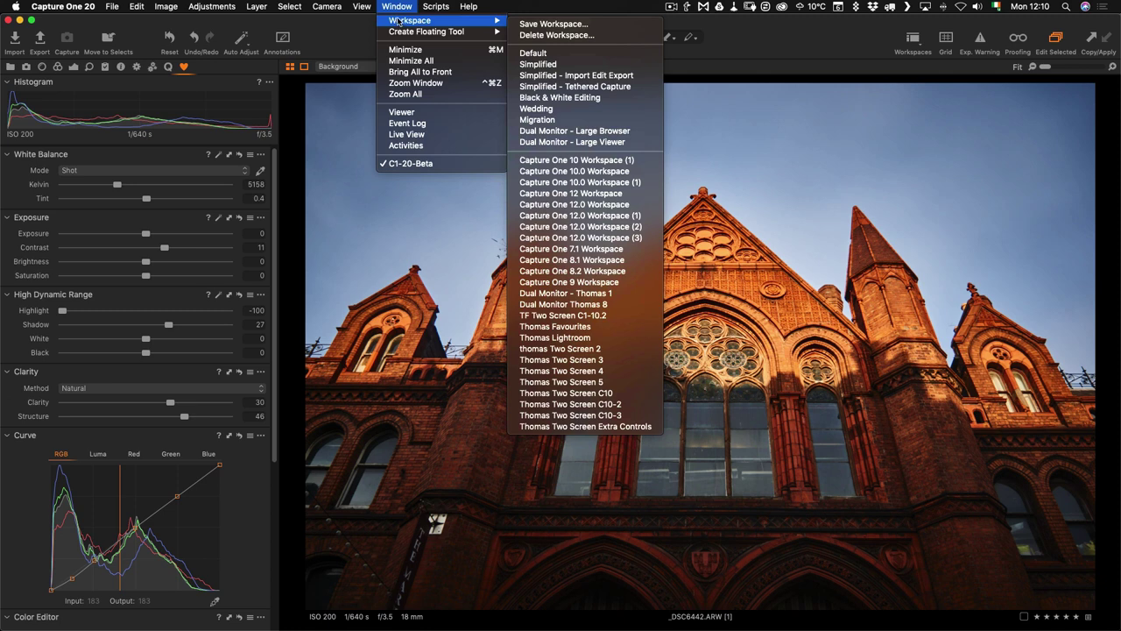
left_click(553, 133)
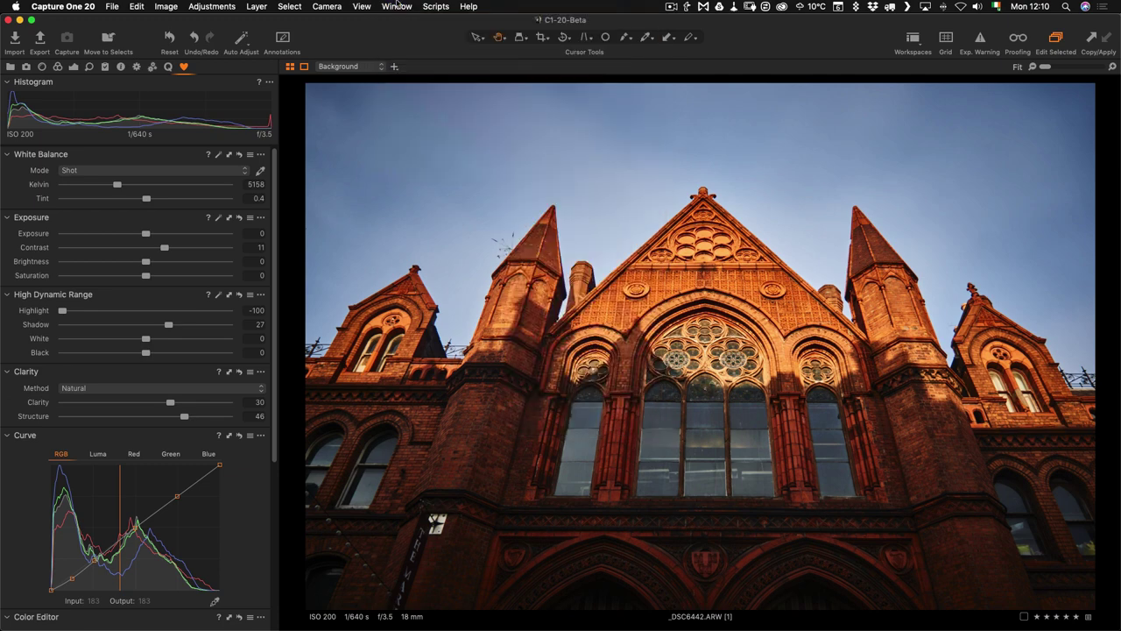
left_click(397, 6)
mouse_move(430, 21)
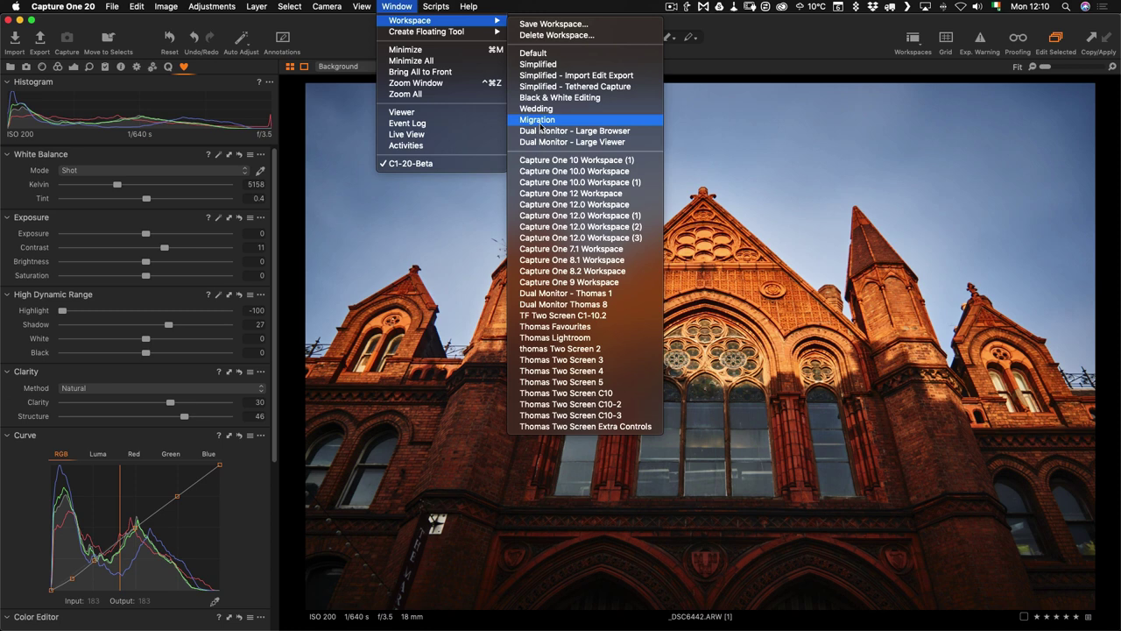
left_click(540, 127)
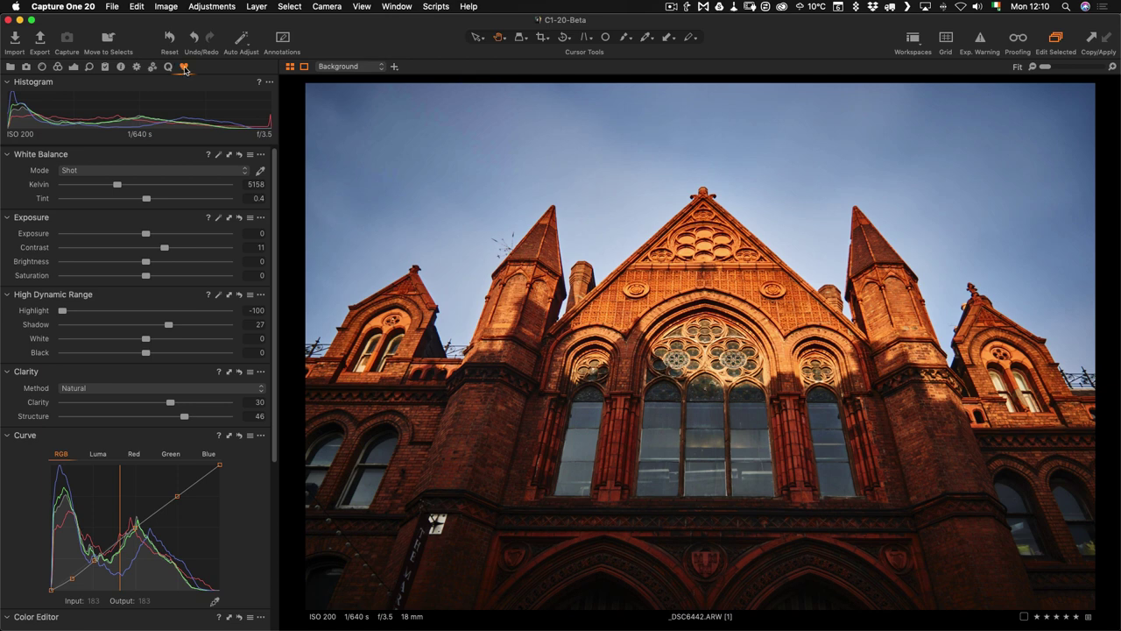
scroll(188, 292, "down", 3)
scroll(189, 292, "down", 5)
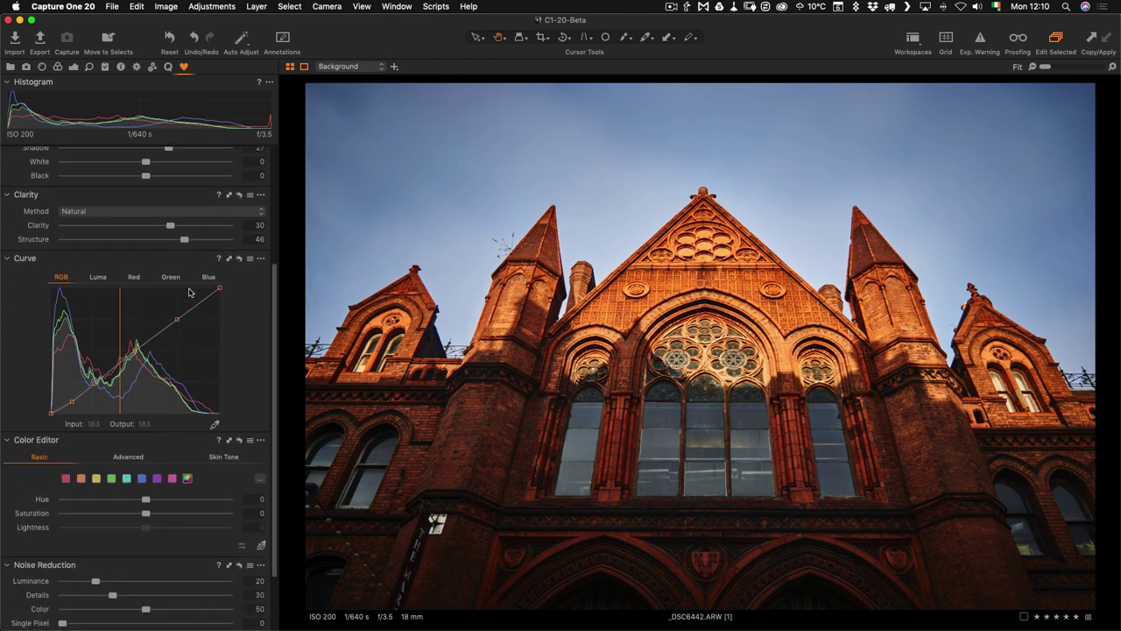